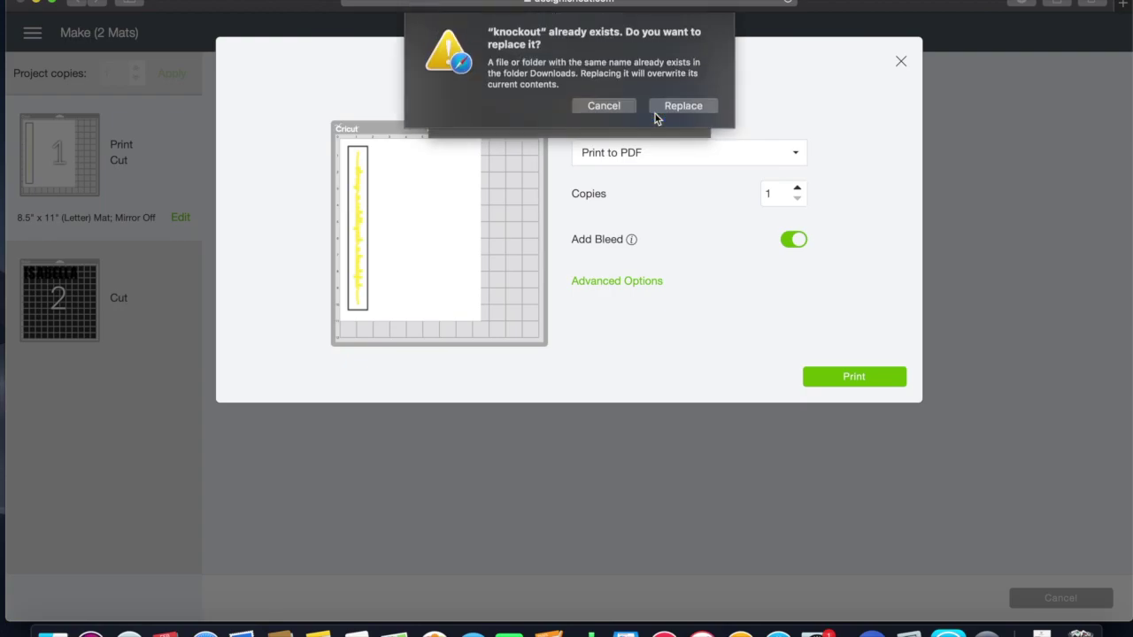
Replace the existing knockout file in Downloads, then cancel the cut to return to the design canvas
click(682, 107)
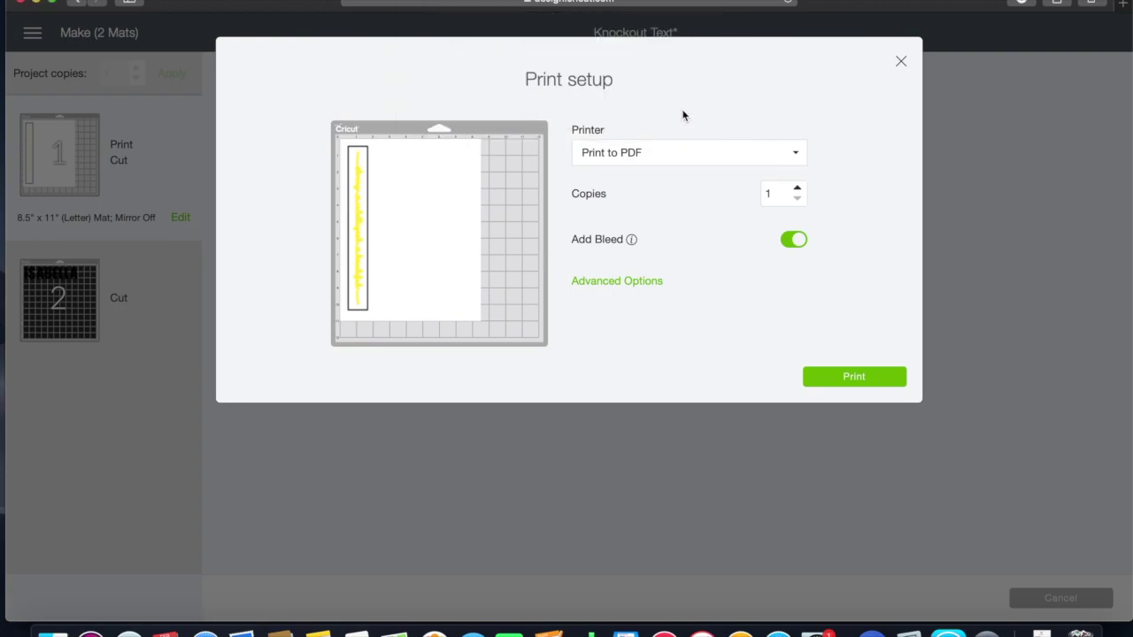
click(901, 64)
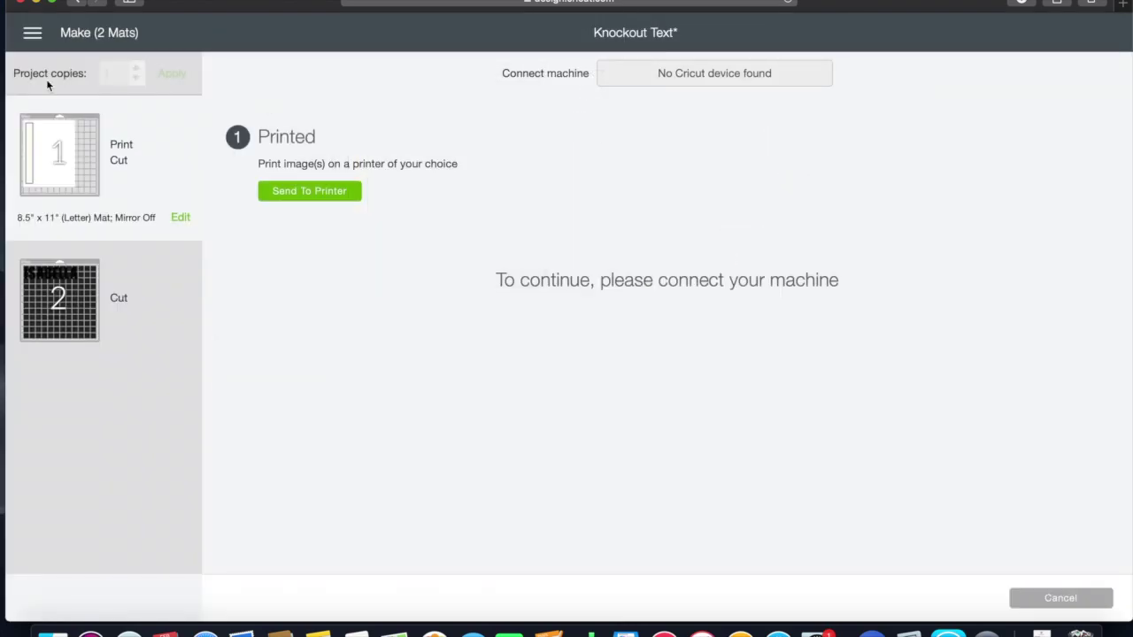
click(31, 37)
click(41, 144)
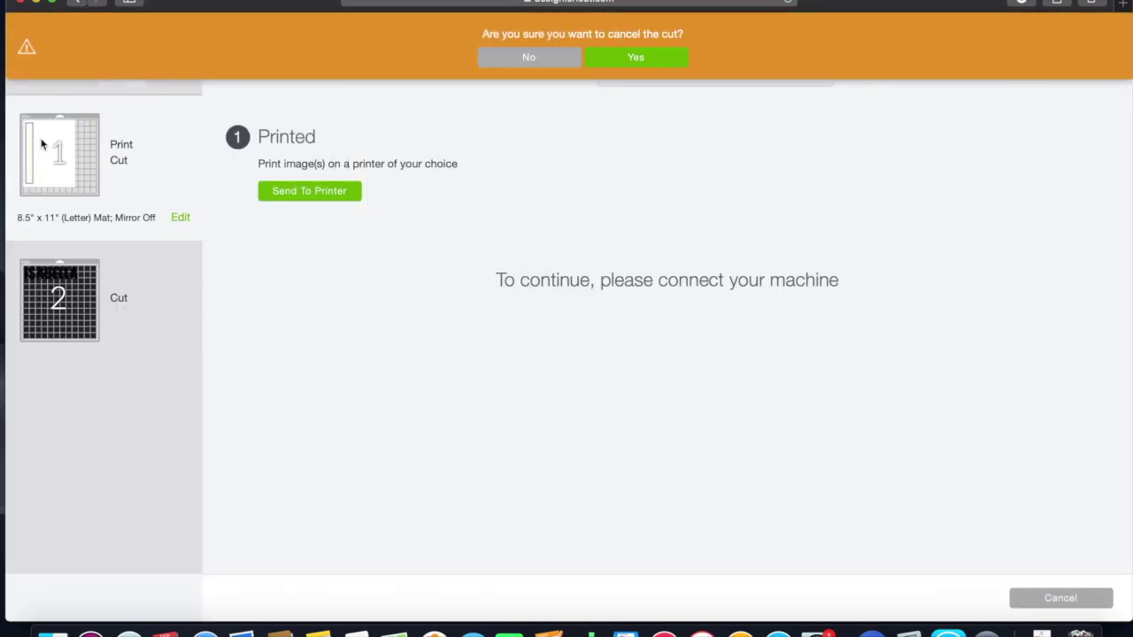
click(629, 57)
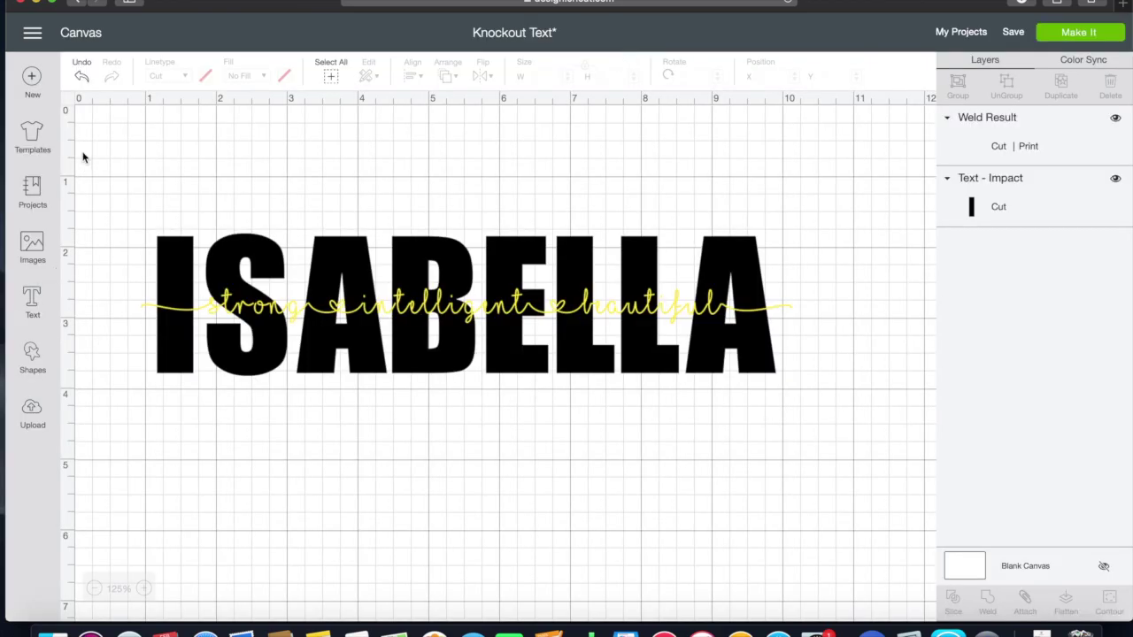
Upload the knockout PNG from the Downloads folder as a Simple image
click(32, 413)
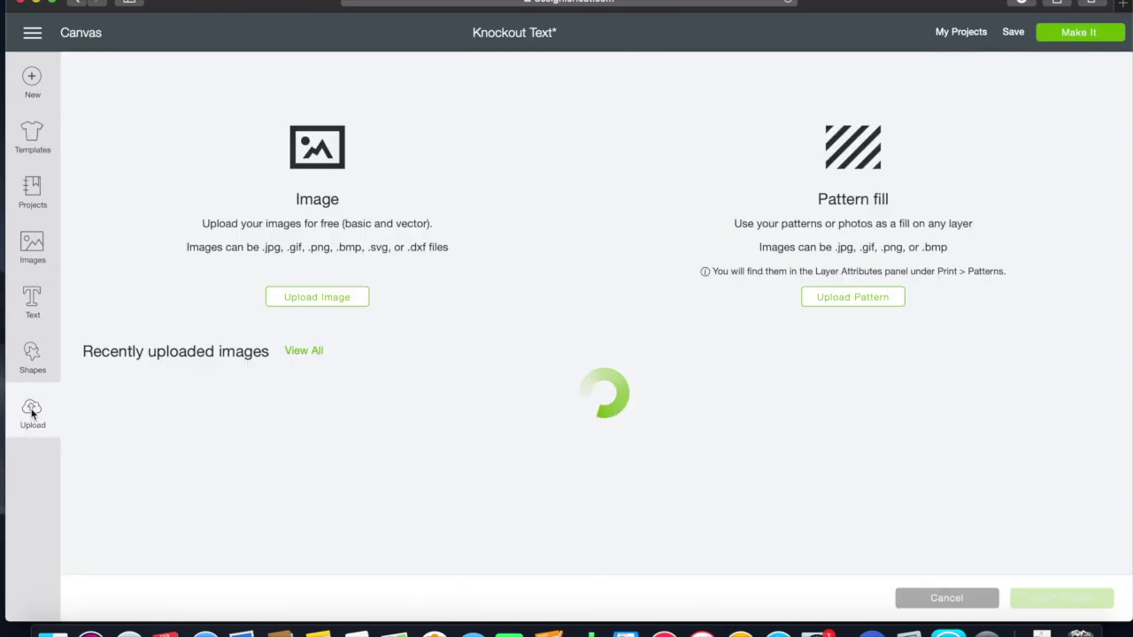
click(318, 297)
click(595, 319)
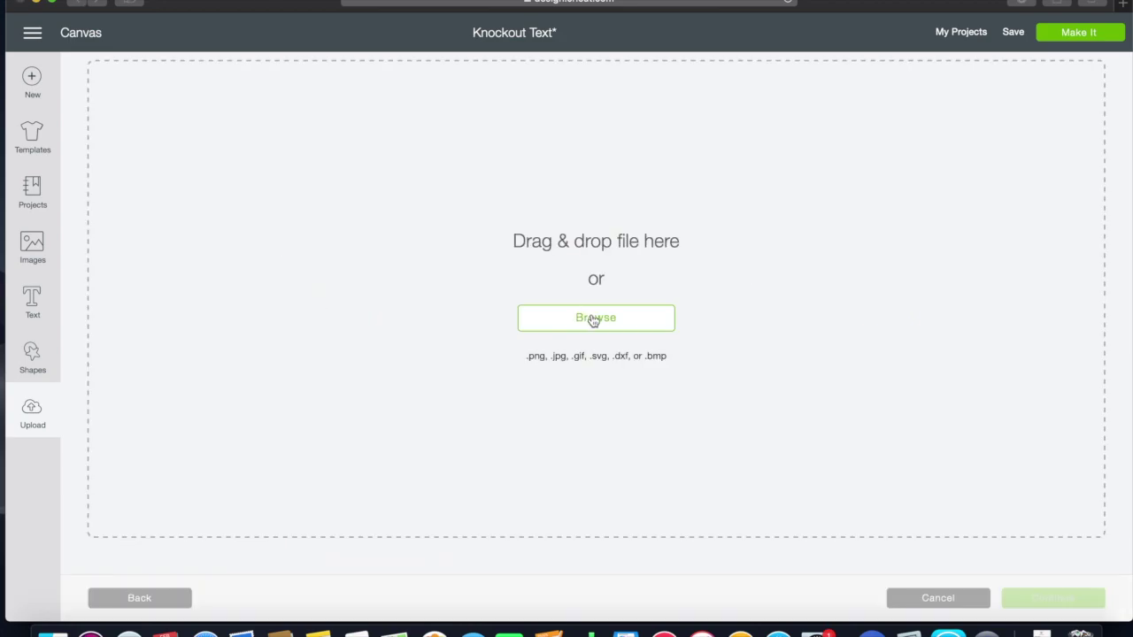
click(435, 88)
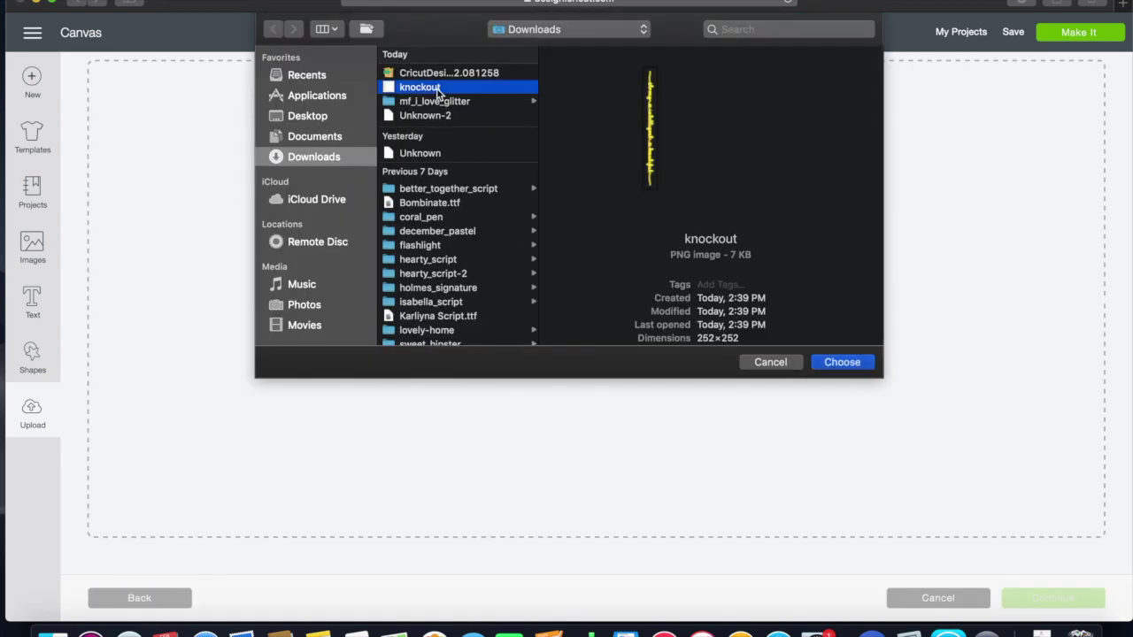
click(842, 363)
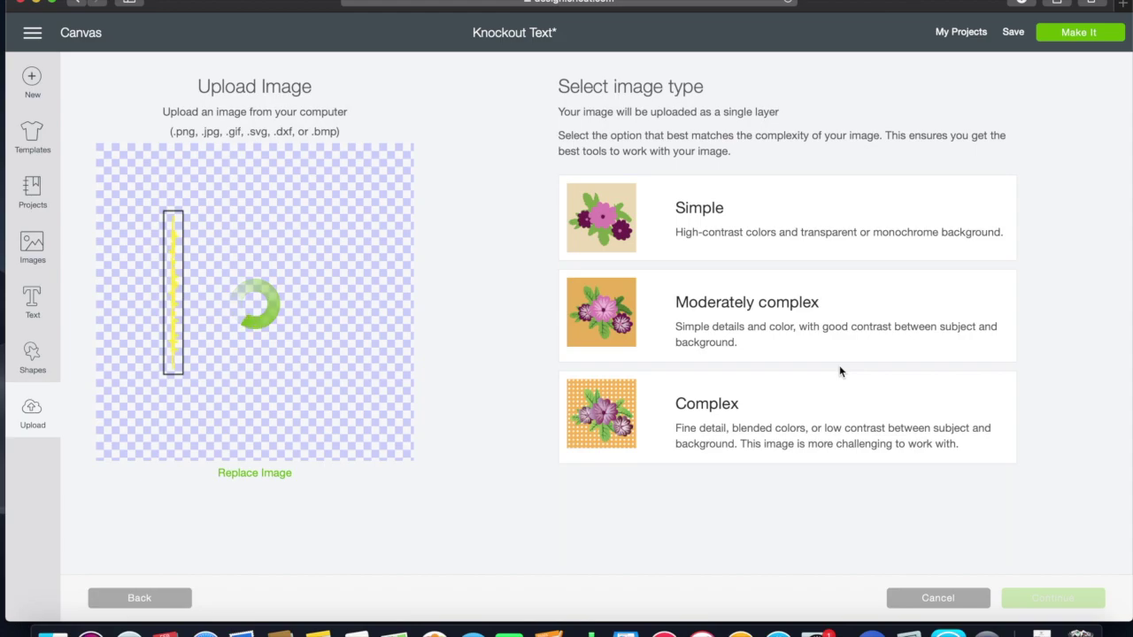
click(744, 215)
click(1032, 602)
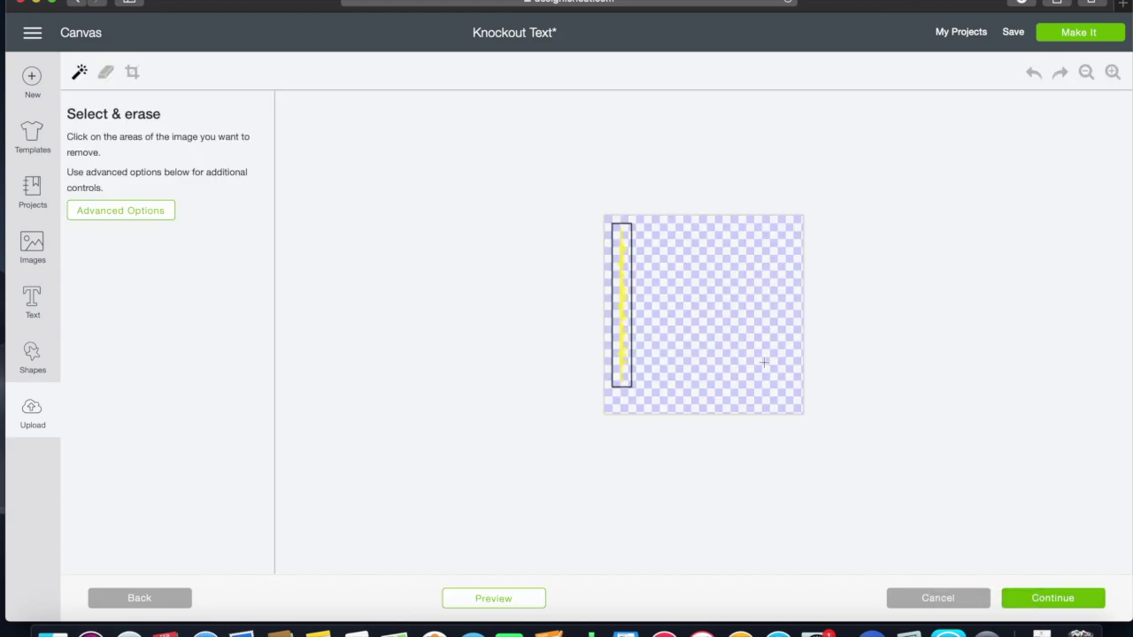
Erase the black frame around the yellow shape and save knockout as a Cut image
click(1113, 73)
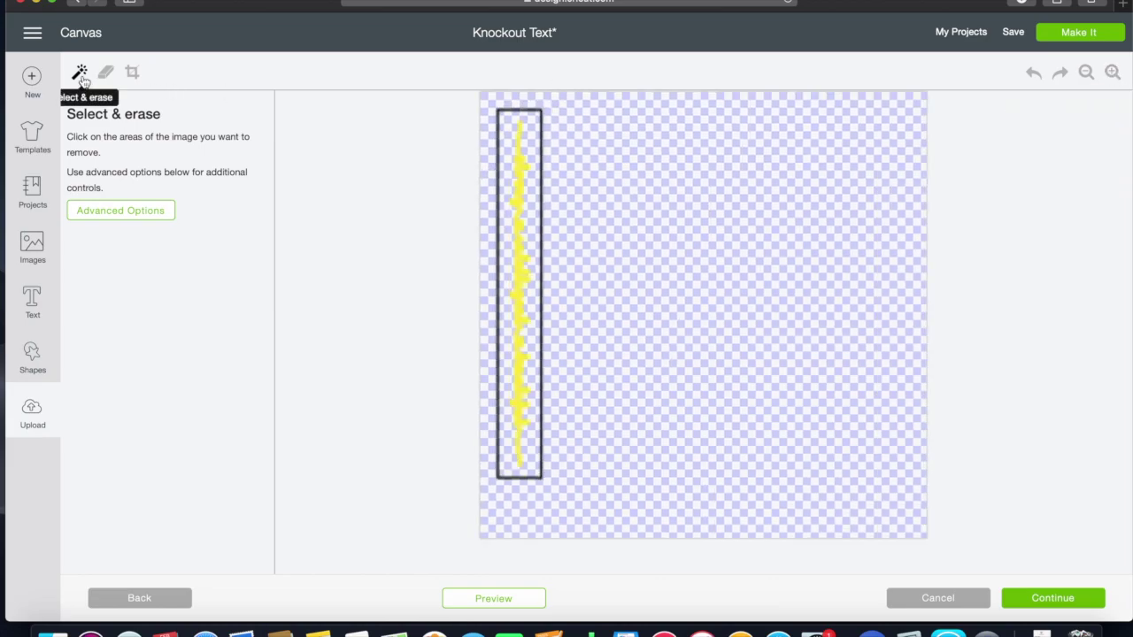
click(527, 111)
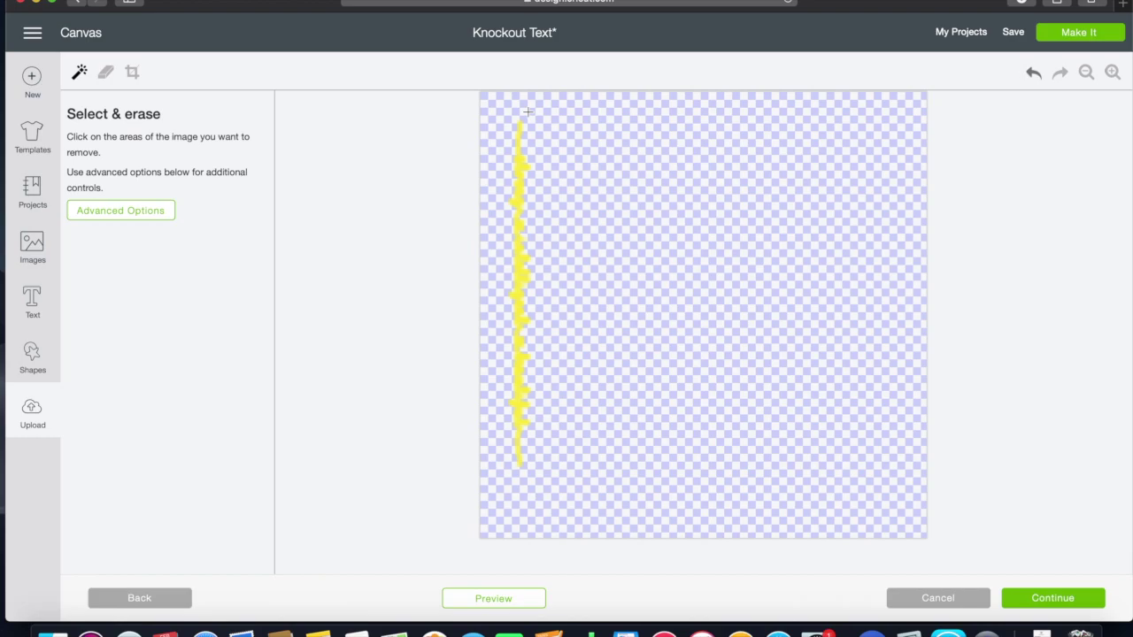
click(1025, 599)
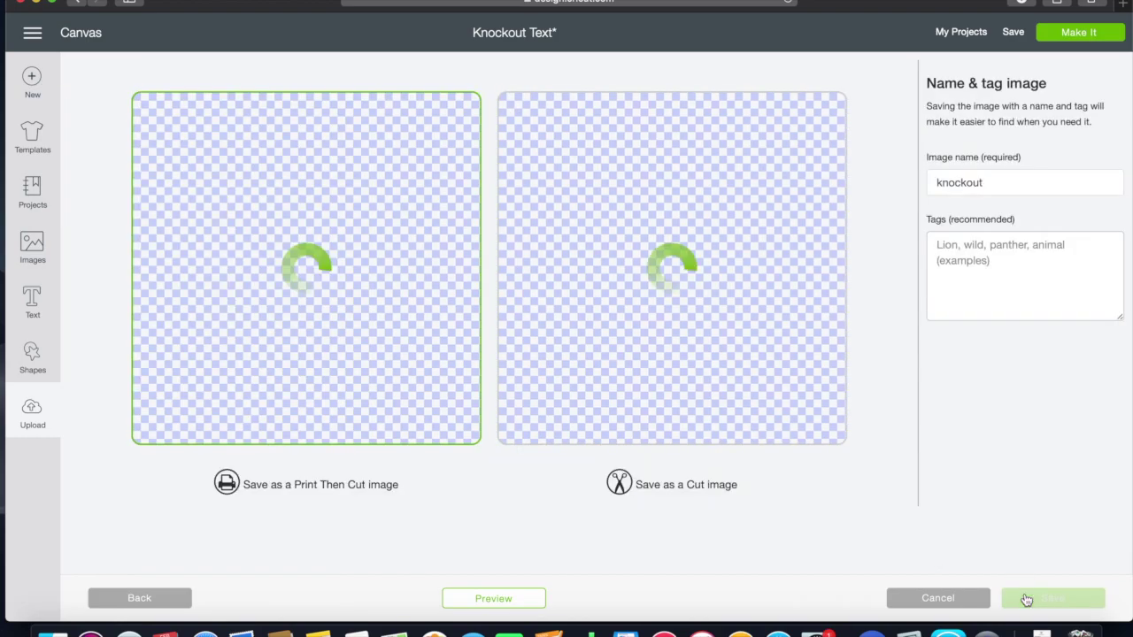
click(708, 364)
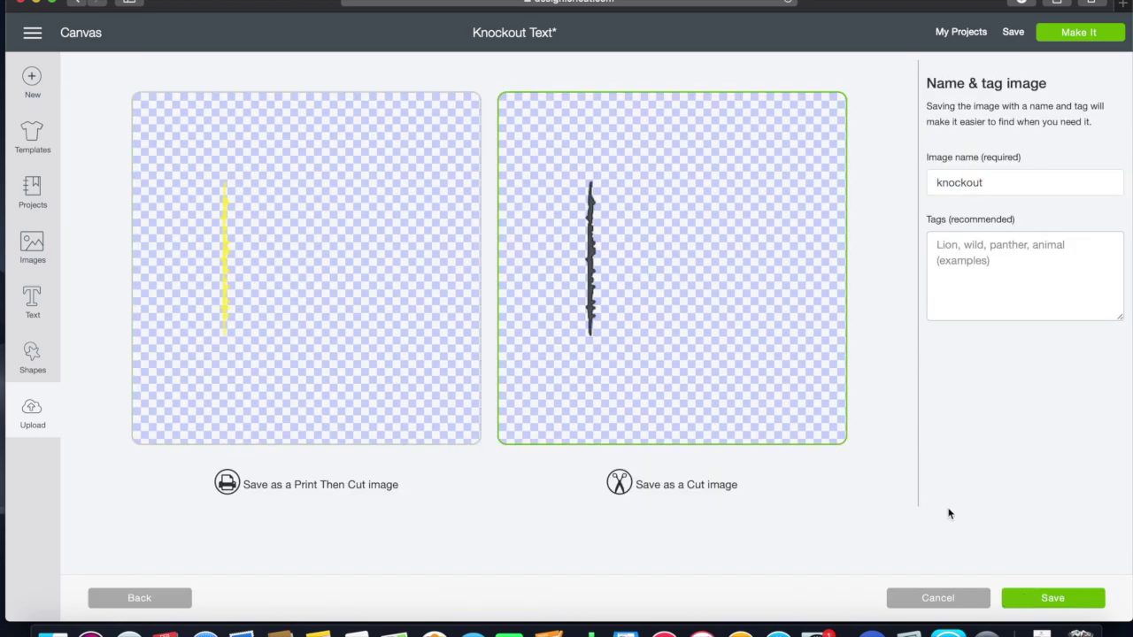
click(1027, 600)
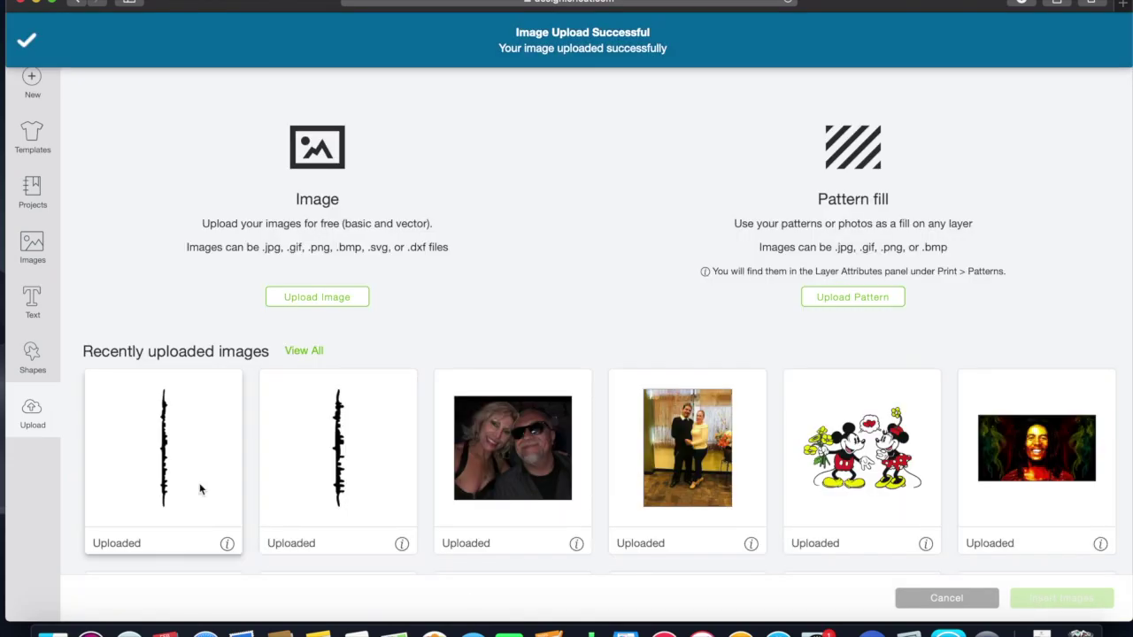
Insert the newly uploaded knockout image and move it below the large name text
click(200, 490)
click(1058, 599)
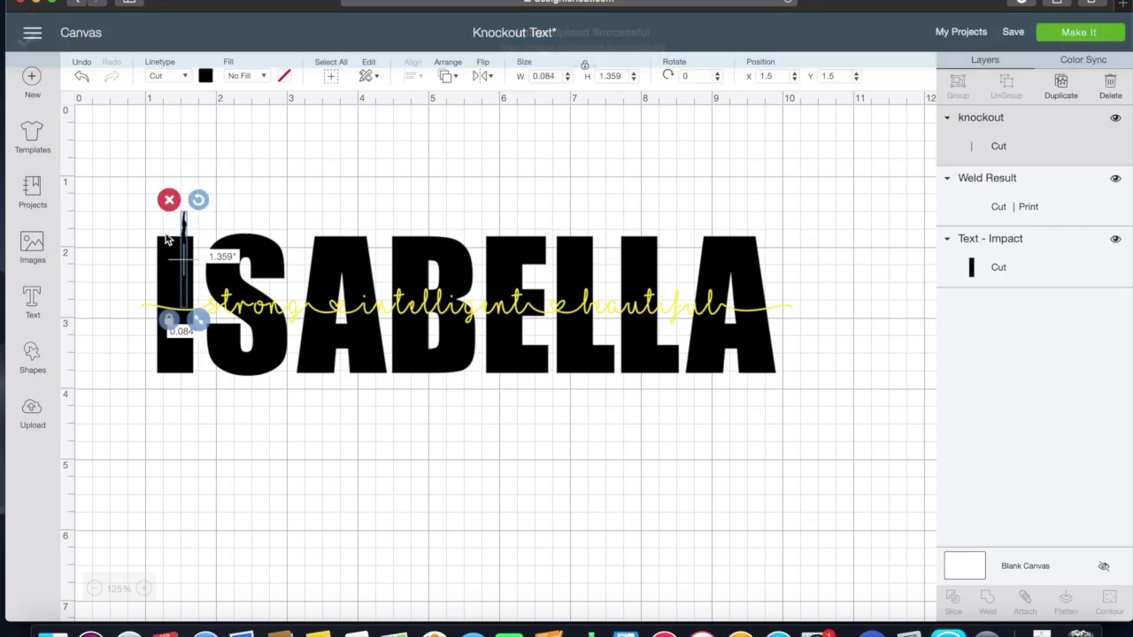
click(71, 106)
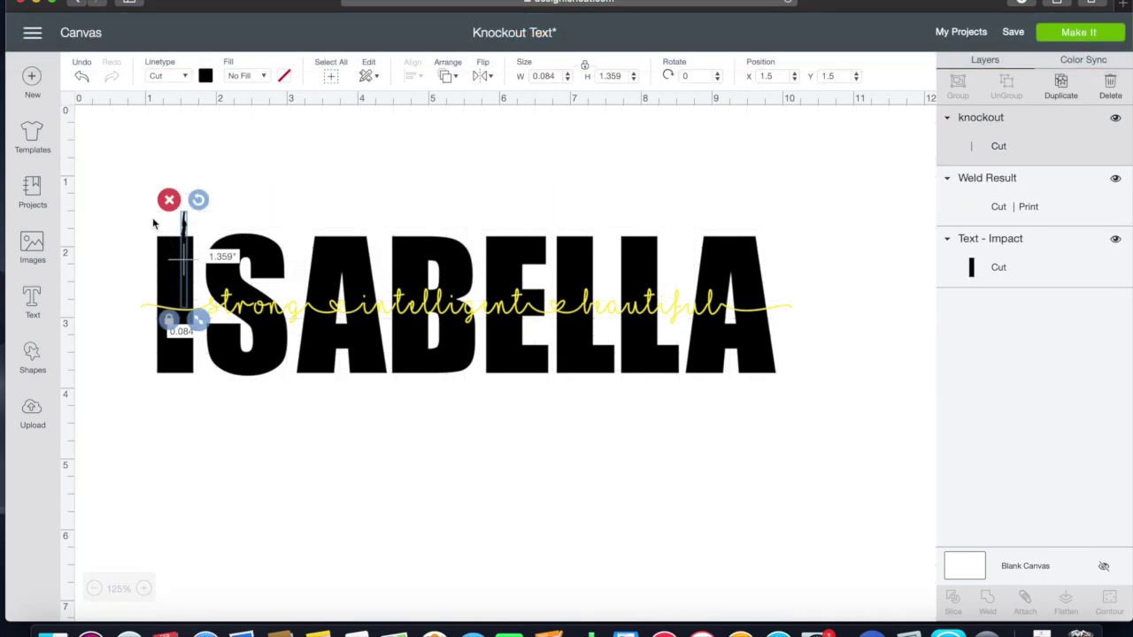
drag(185, 248, 325, 465)
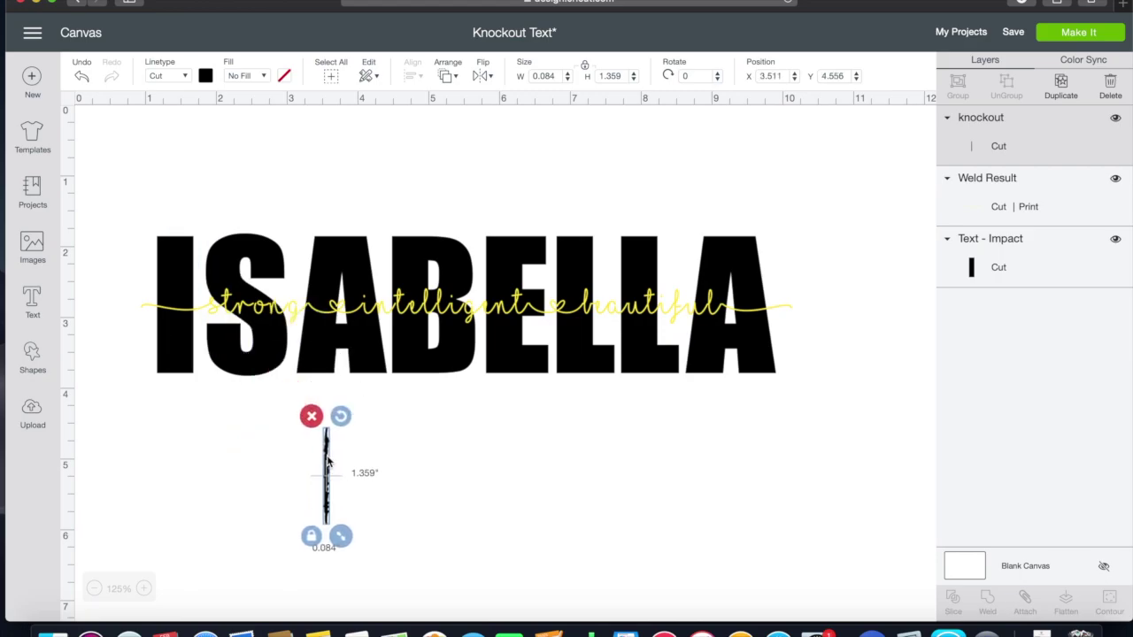
Rotate the knockout image to horizontal and set its width to 9.244 inches to match the yellow script
drag(335, 409, 253, 461)
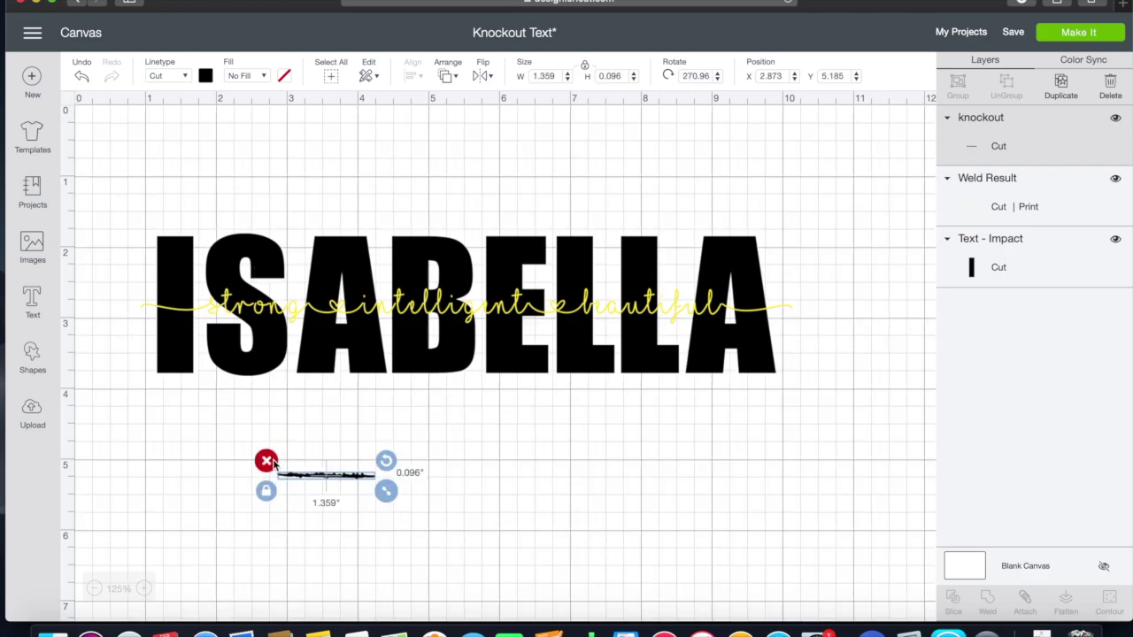
drag(397, 462, 393, 453)
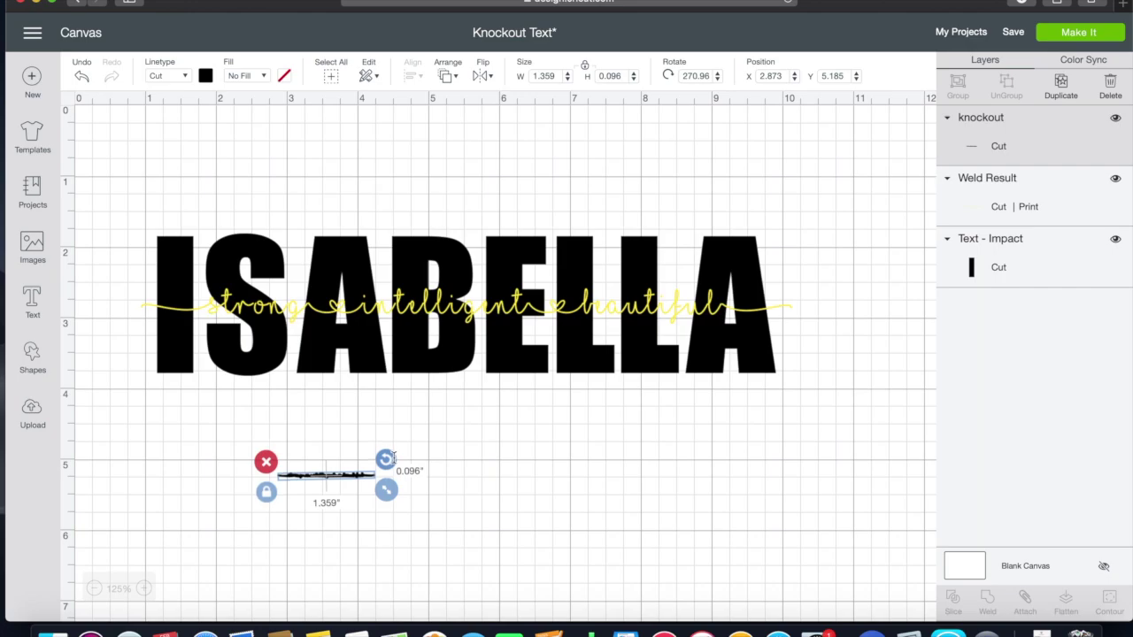
click(343, 315)
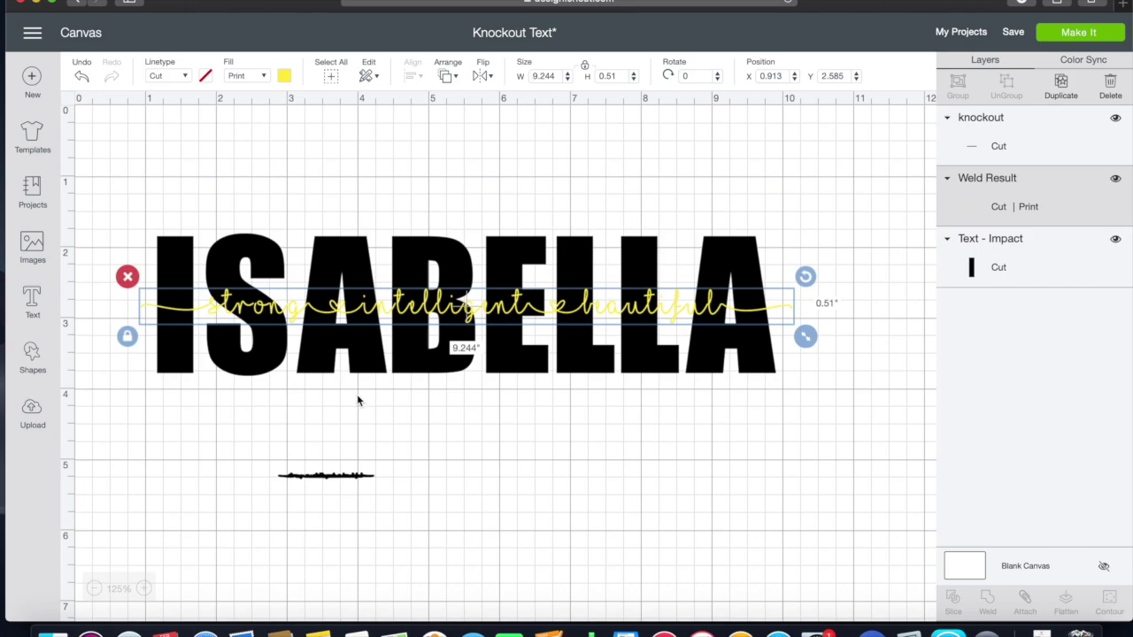
click(317, 477)
click(560, 75)
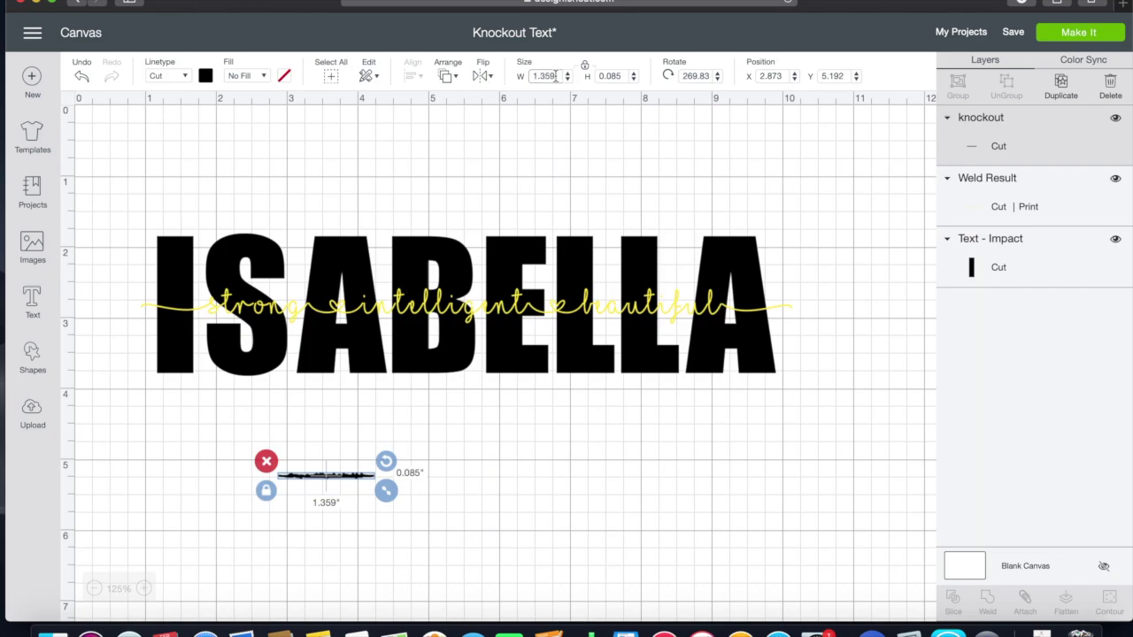
drag(550, 76, 525, 76)
text(9.244)
key(Return)
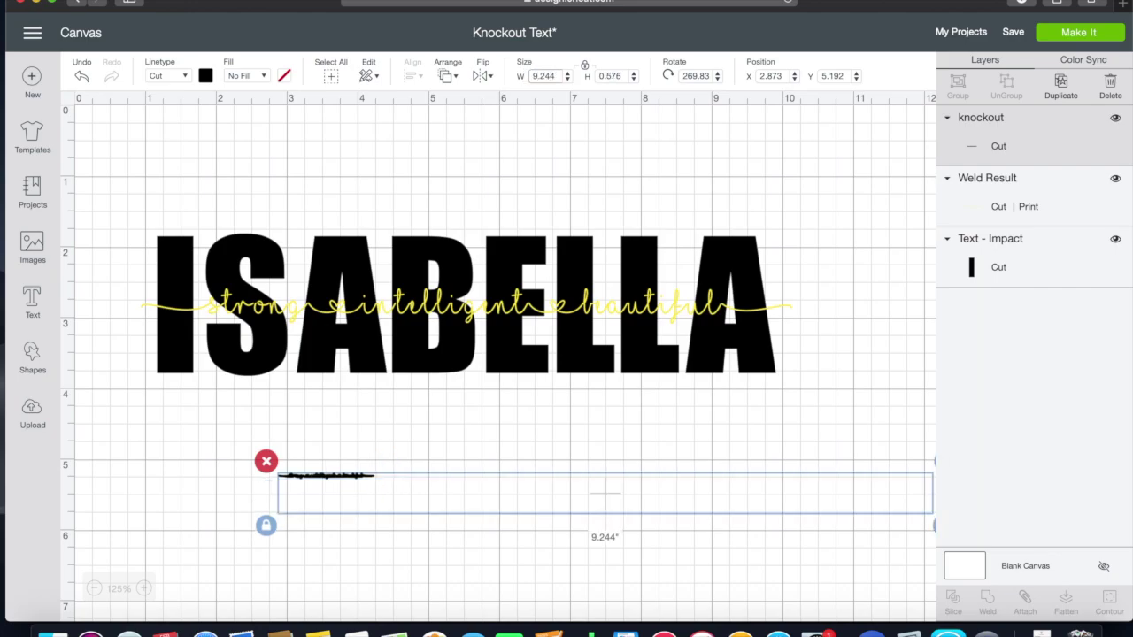
Place the yellow script over the black knockout shape below the name and move the shape backward behind the script
drag(631, 495, 510, 472)
drag(486, 319, 490, 478)
click(70, 102)
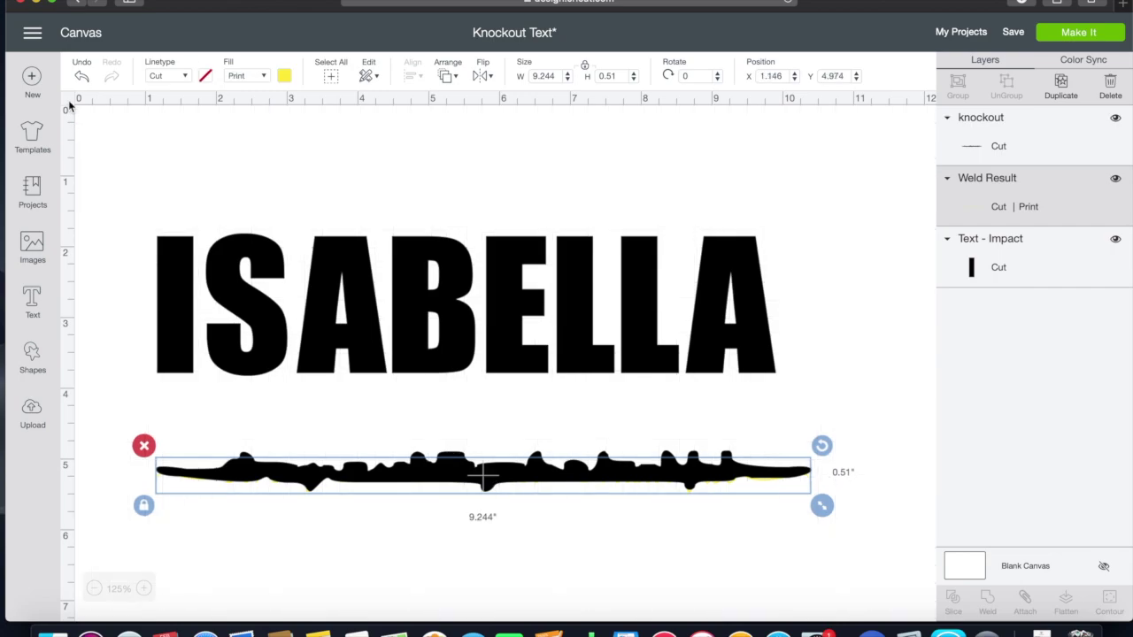
click(268, 479)
right_click(269, 479)
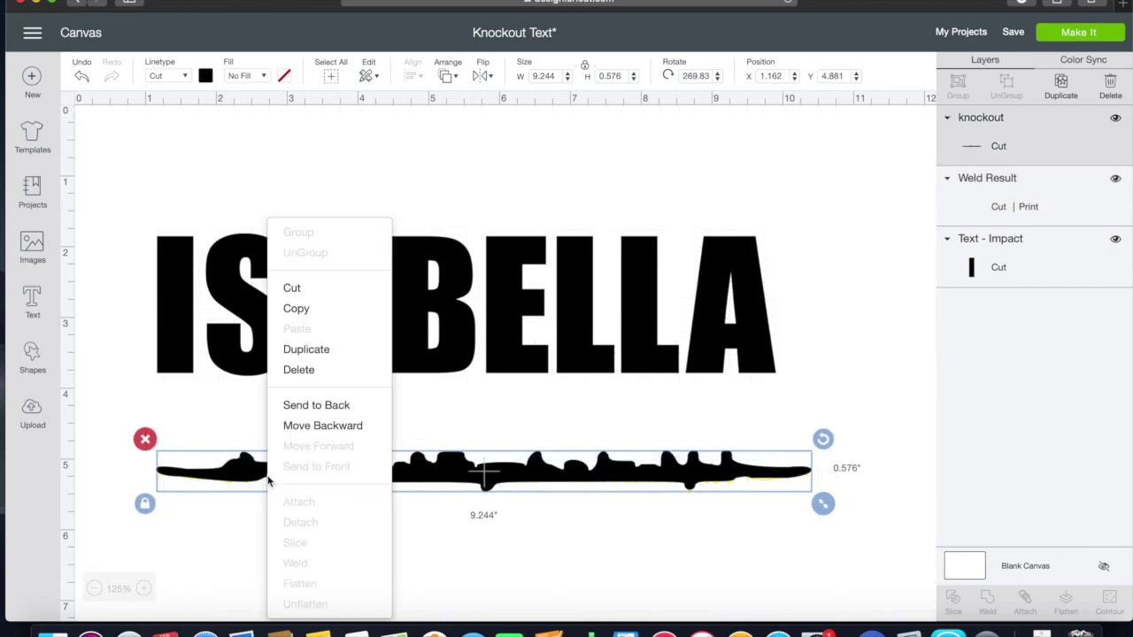
click(299, 427)
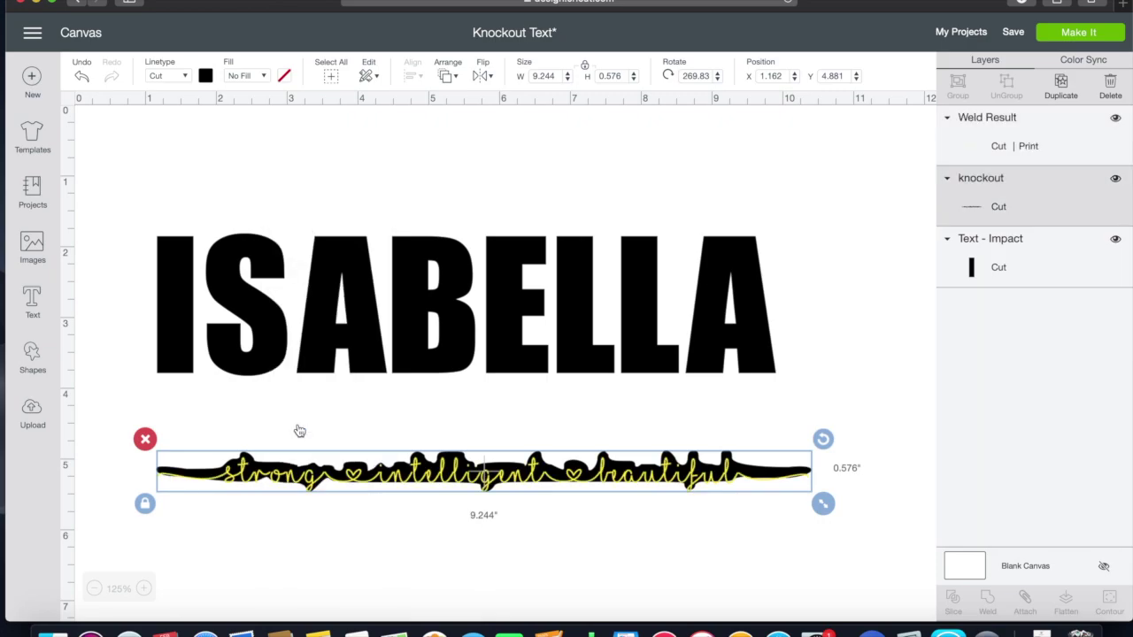
Fine-tune the yellow script's vertical position over the black knockout shape
click(361, 559)
click(367, 479)
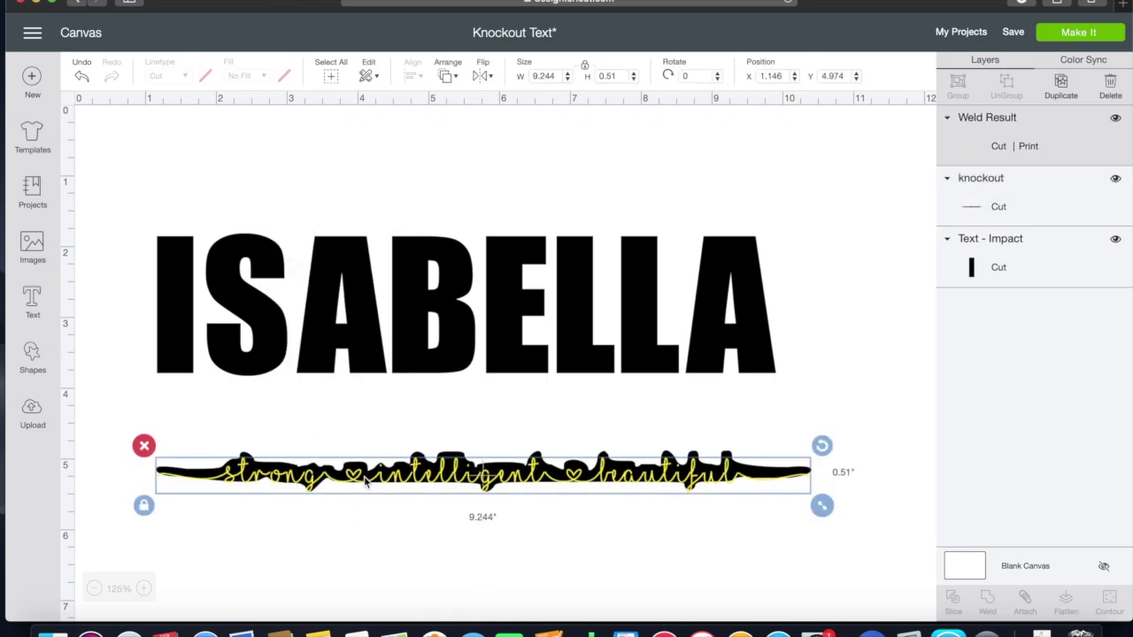
drag(367, 479, 366, 478)
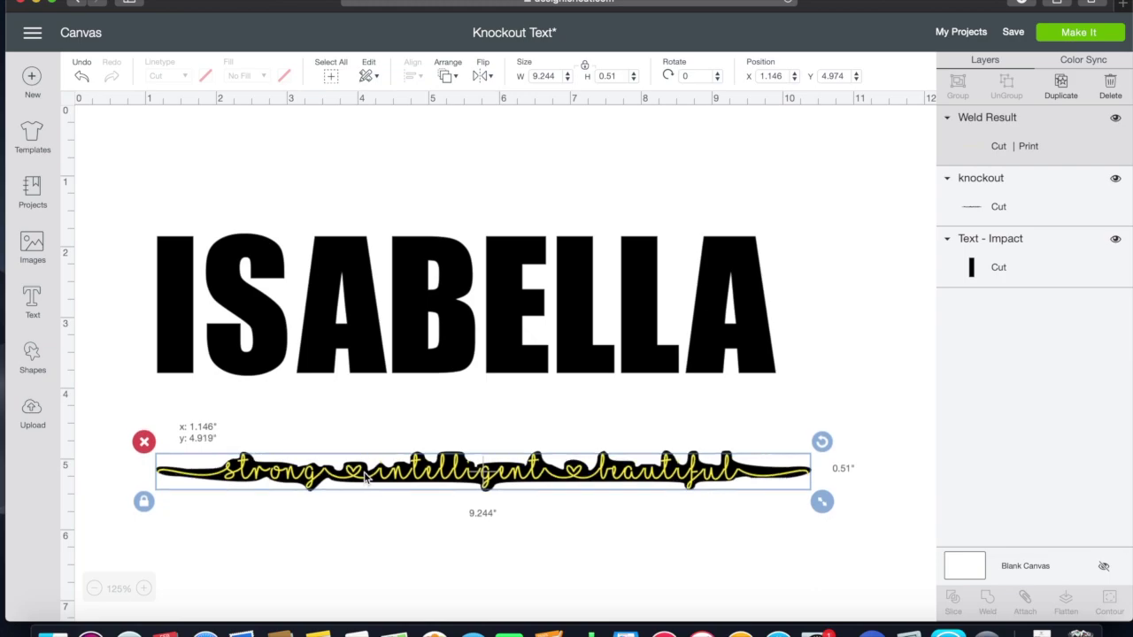
drag(365, 478, 366, 480)
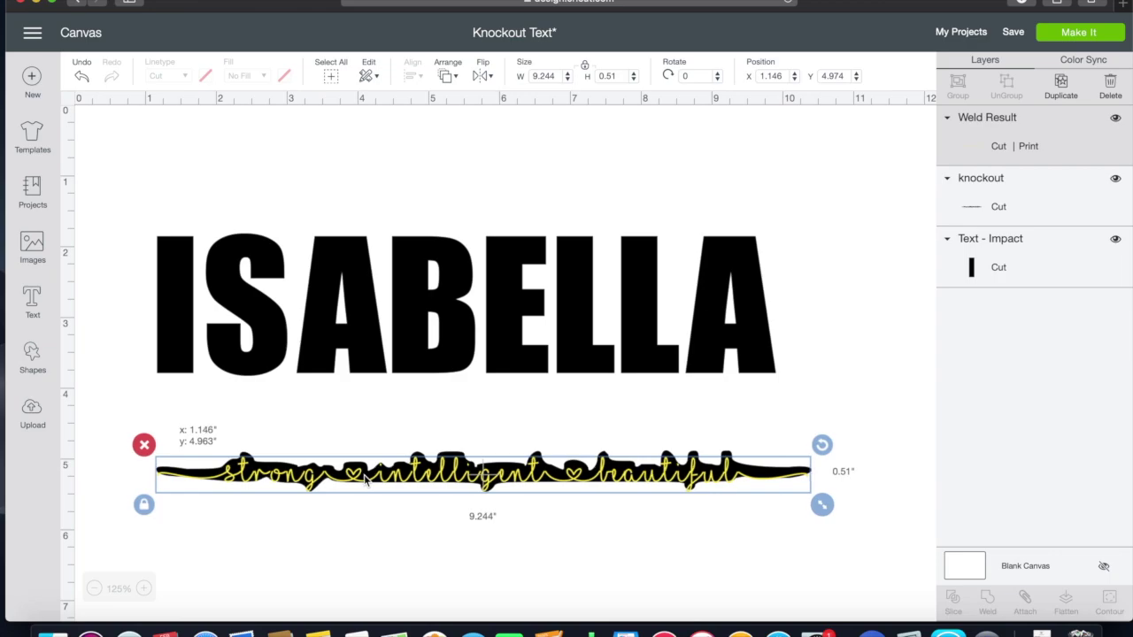
drag(365, 478, 366, 478)
click(602, 565)
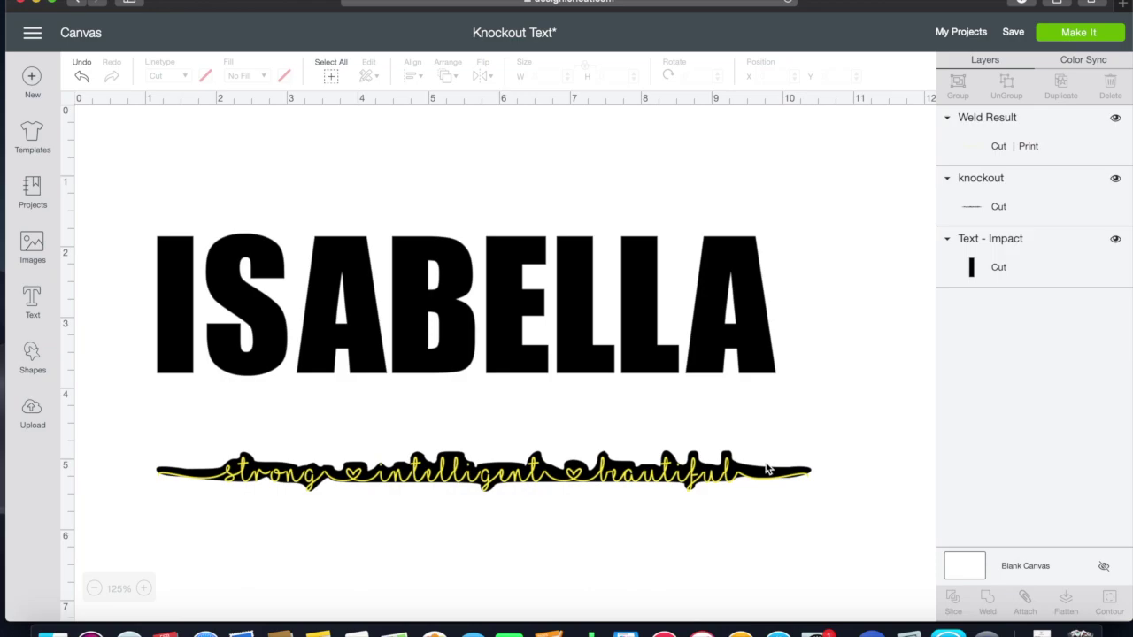
Unlock the knockout shape's proportions to stretch it slightly around the script, and move the yellow script below the shape
click(767, 470)
drag(440, 492, 440, 554)
click(439, 471)
click(144, 503)
drag(824, 515, 822, 510)
drag(697, 532, 707, 559)
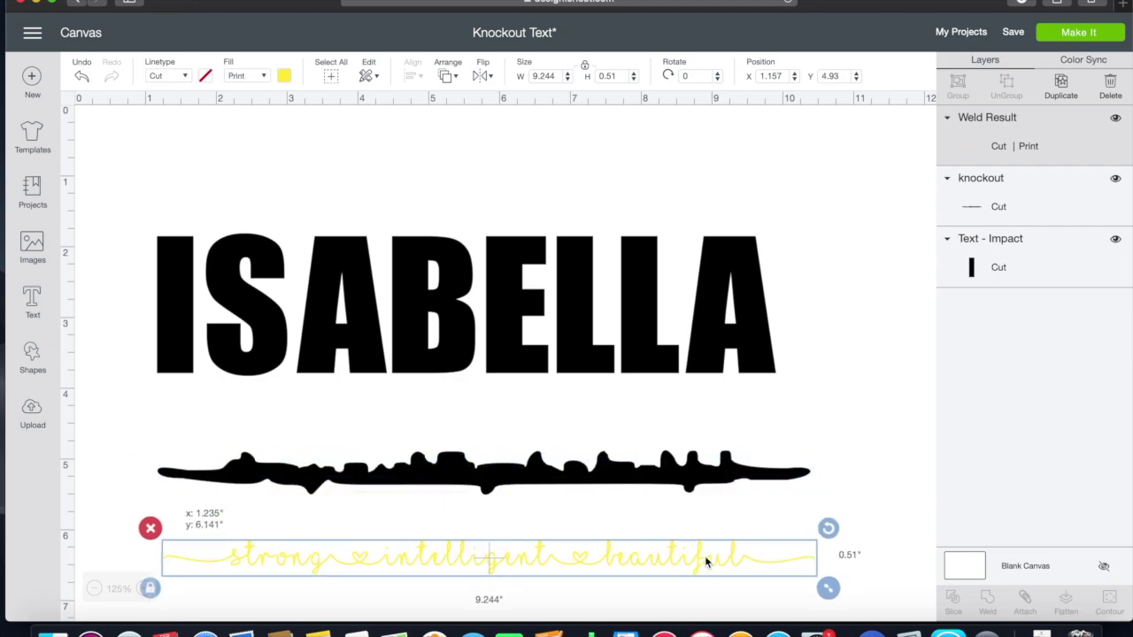
Move the black knockout shape across the middle of the large name and center the two horizontally
click(571, 482)
drag(571, 482, 549, 311)
drag(558, 457, 539, 258)
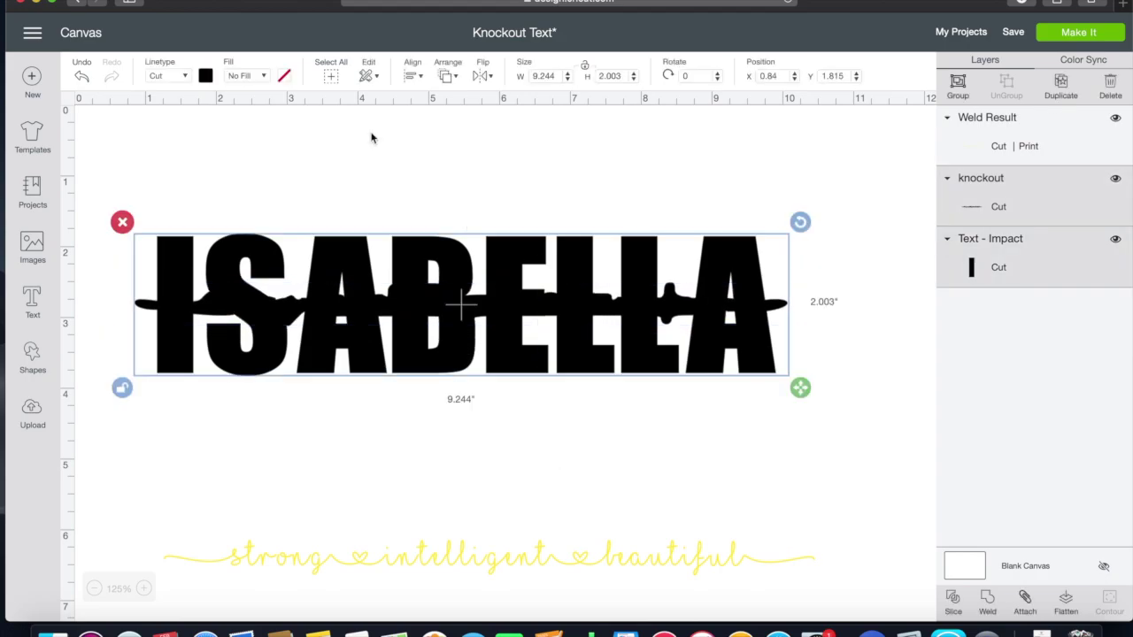
click(412, 76)
click(447, 147)
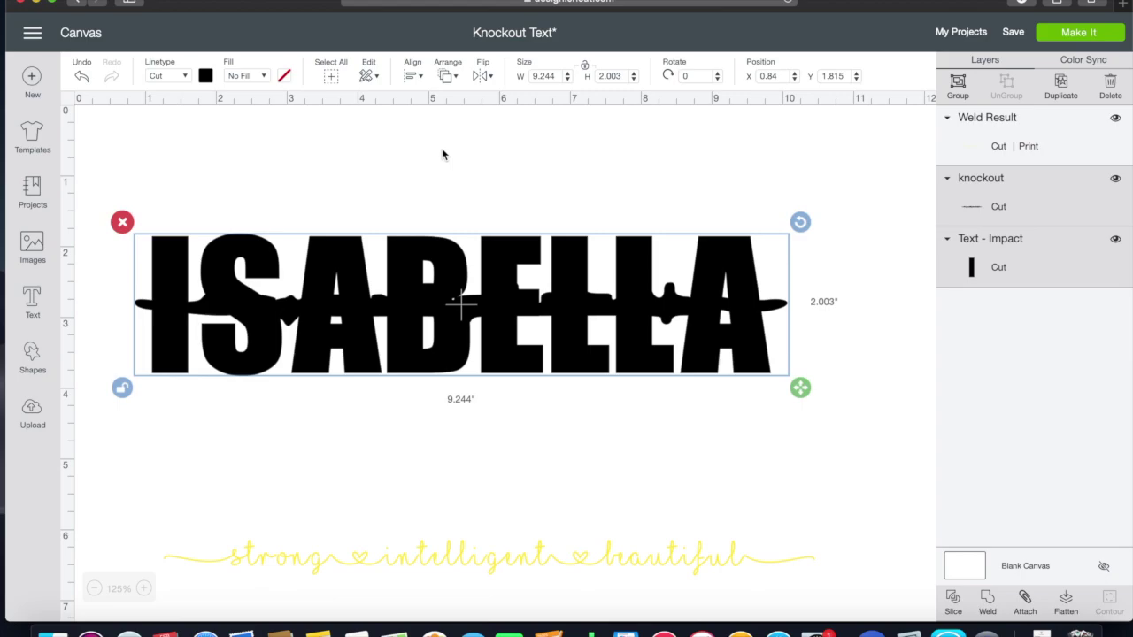
Select the large name together with the knockout shape and slice them
click(526, 467)
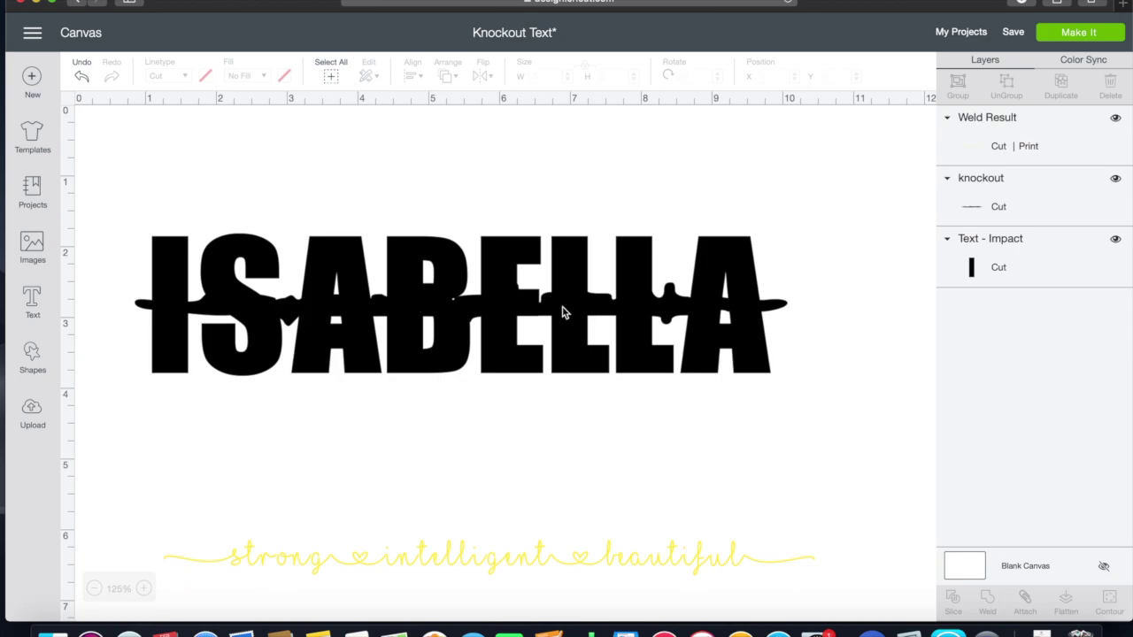
drag(434, 413, 415, 217)
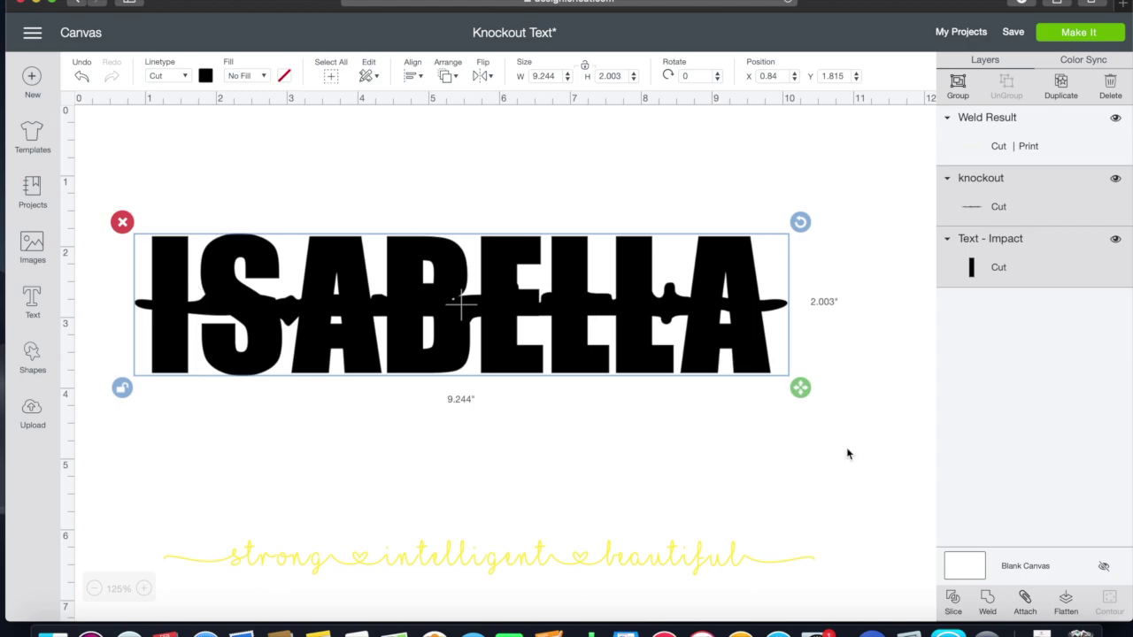
click(953, 603)
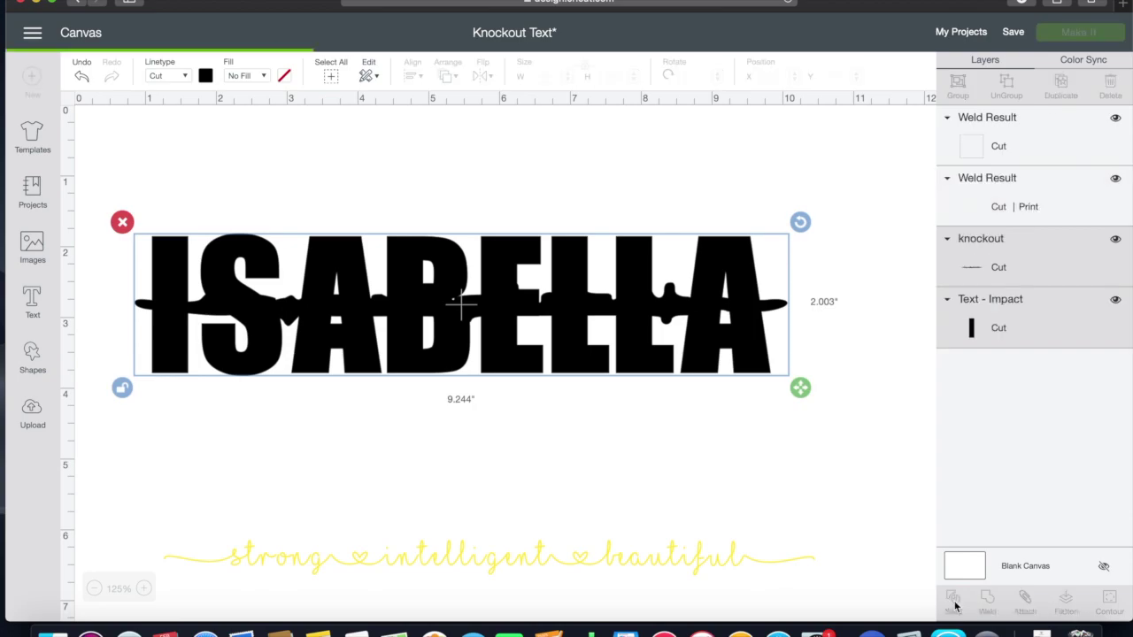
Move the sliced large name down off the knockout pieces, and delete the three leftover slice pieces above it
drag(532, 368, 531, 475)
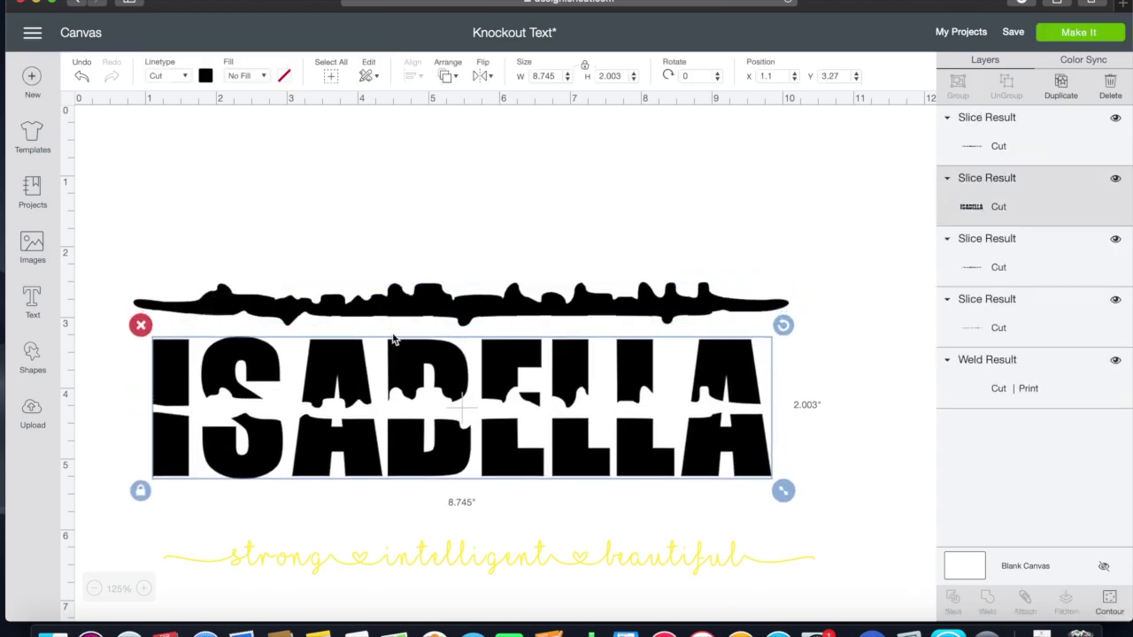
drag(245, 216, 363, 310)
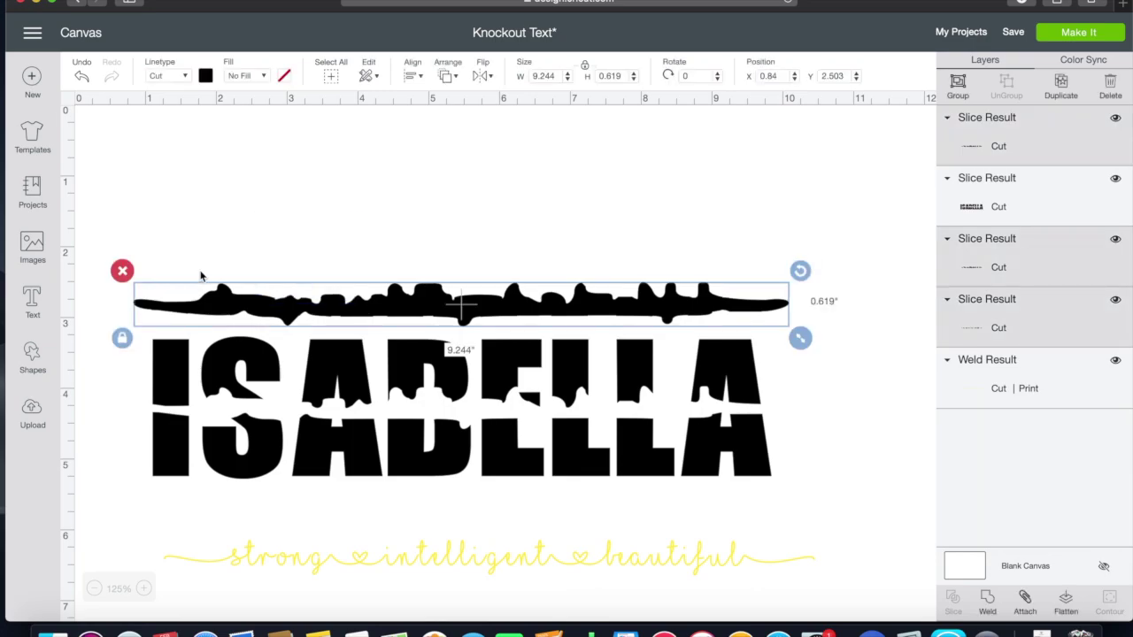
click(123, 271)
Place the yellow script in the gap across the large name and center the two horizontally
click(409, 569)
drag(410, 568, 386, 418)
click(351, 537)
key(super+a)
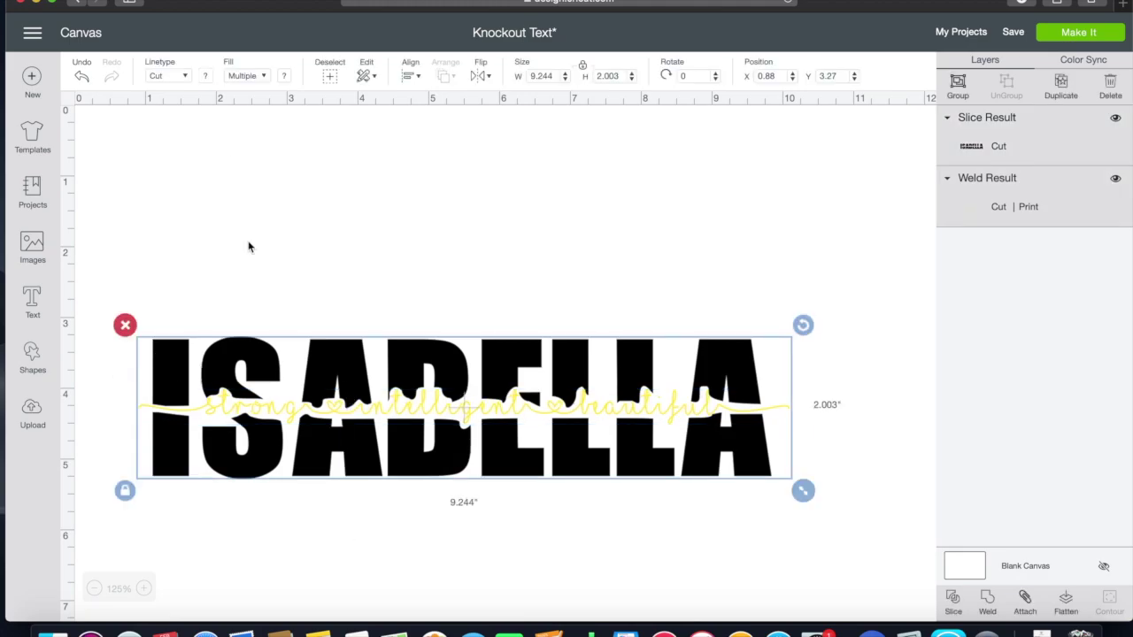
click(407, 77)
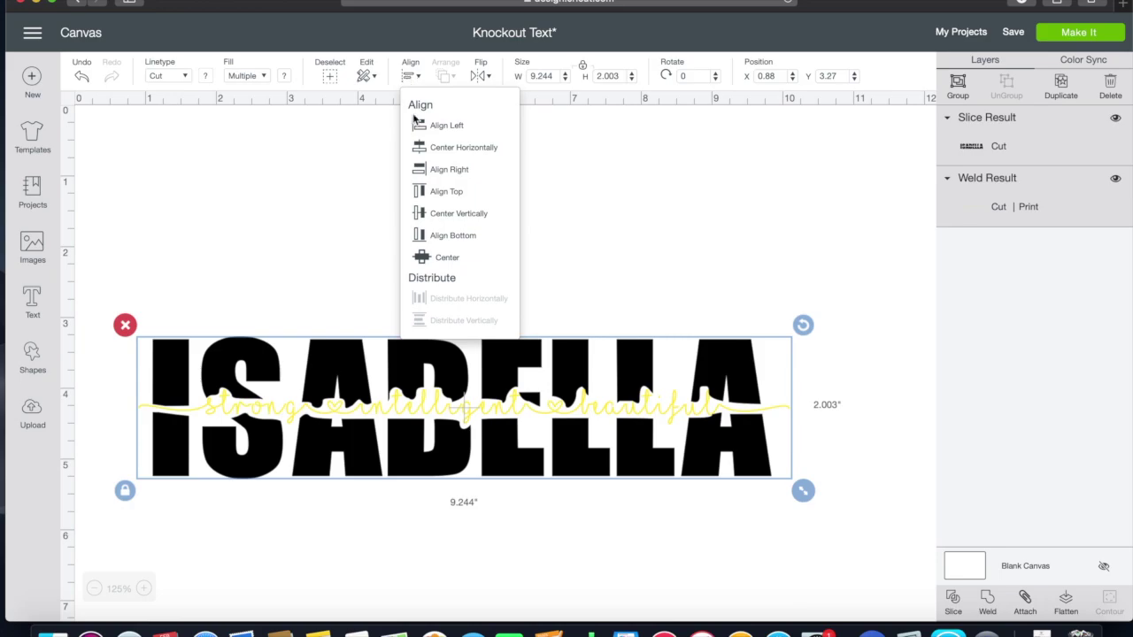
click(430, 155)
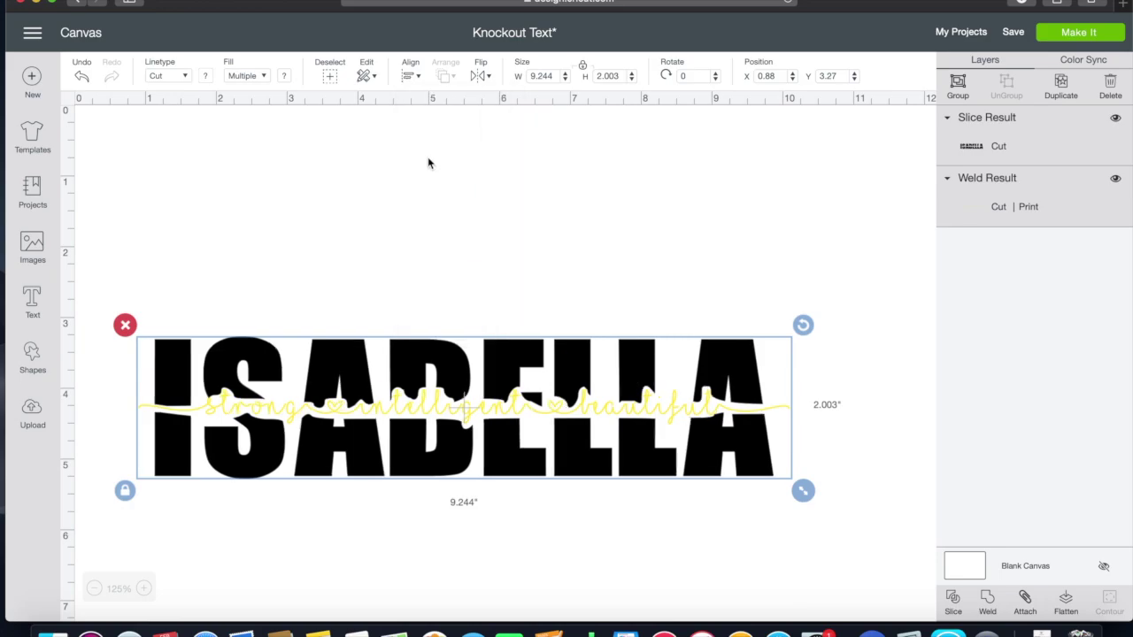
click(495, 561)
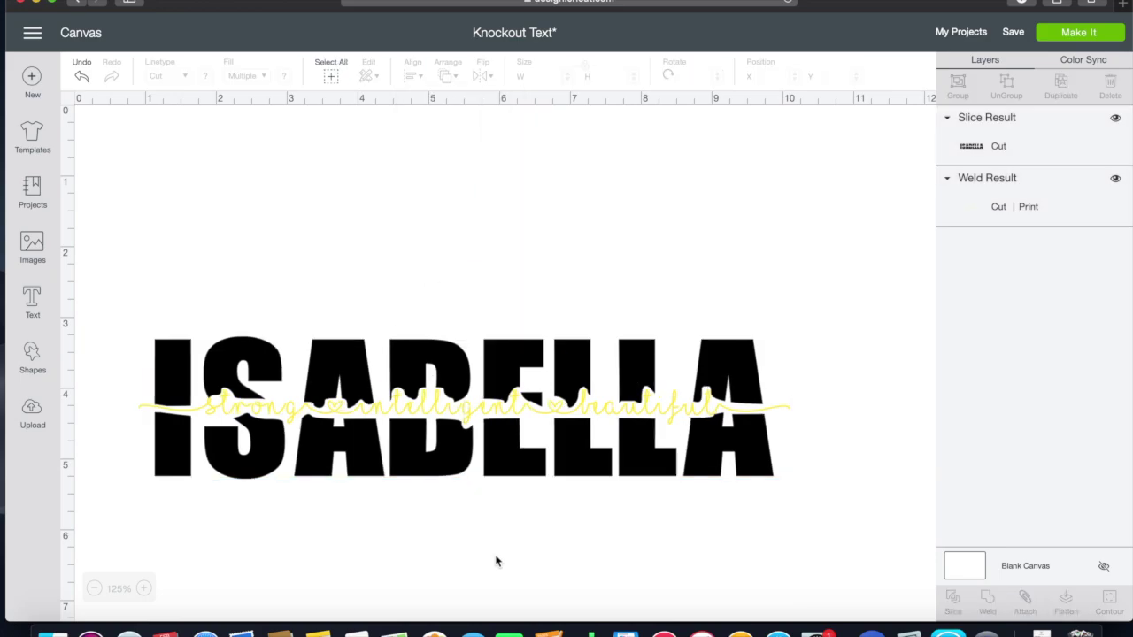
Move the name and script together higher on the canvas and scale them proportionally to a width of 13 inches
drag(181, 261, 492, 499)
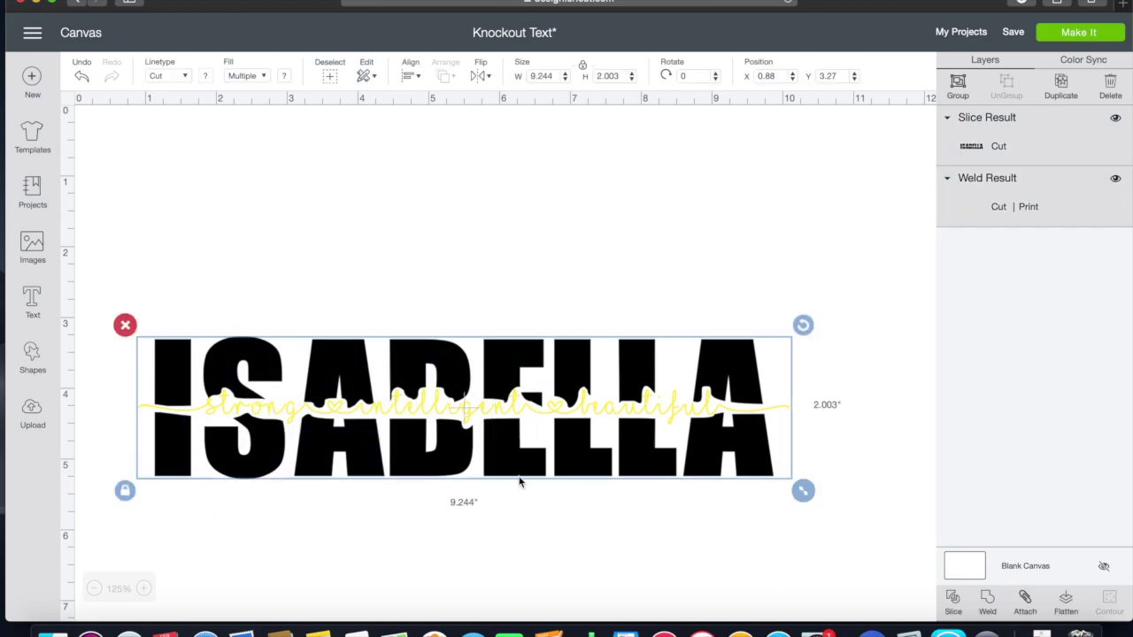
drag(499, 446, 492, 293)
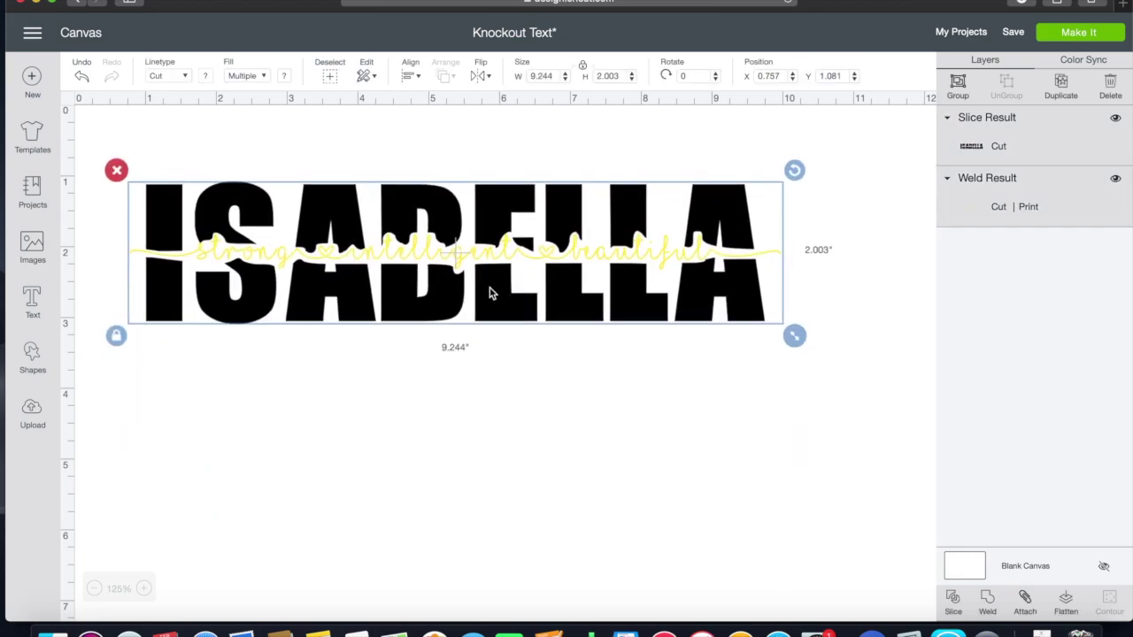
drag(550, 78, 516, 83)
text(13)
key(Return)
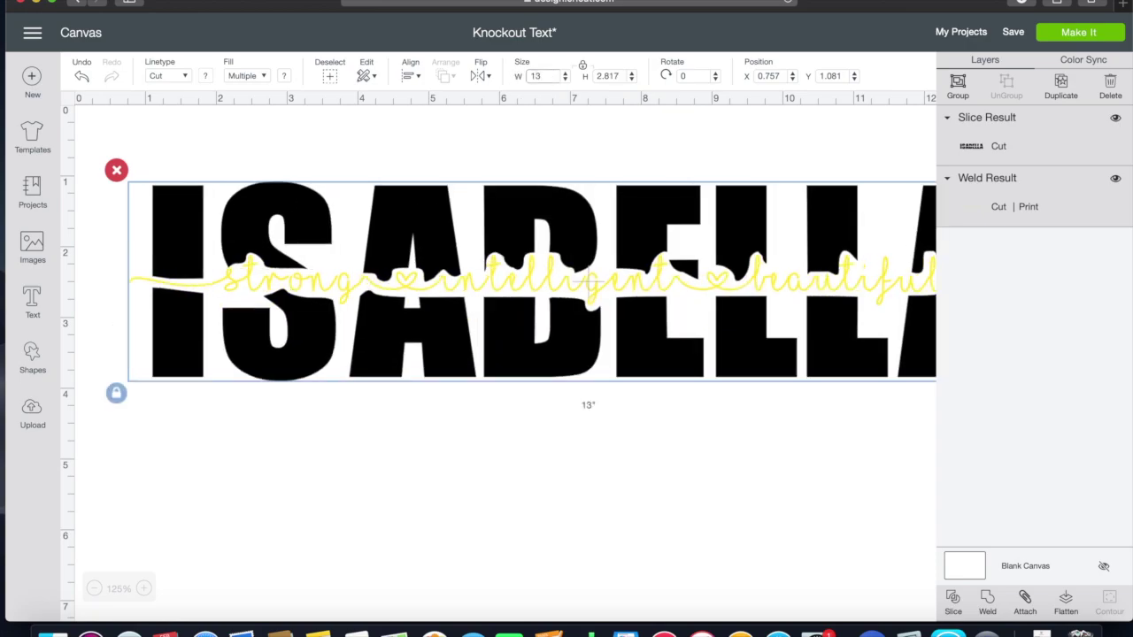
Unlock the proportions of the name and script and set their combined height to 4 inches
click(116, 394)
drag(625, 80, 586, 76)
text(4)
key(Return)
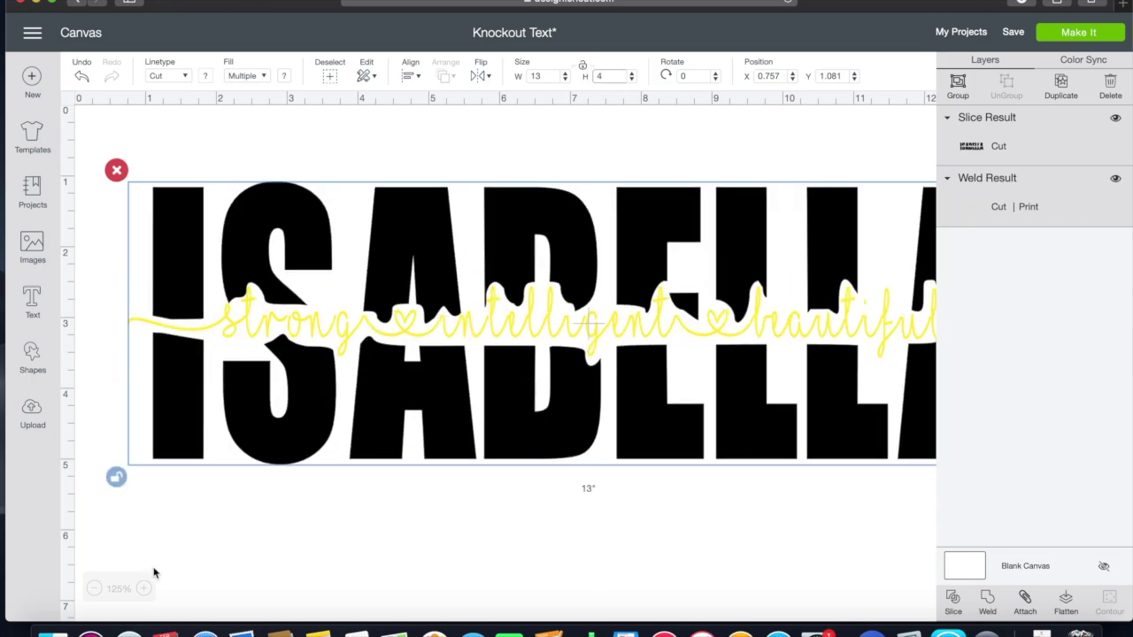
click(93, 591)
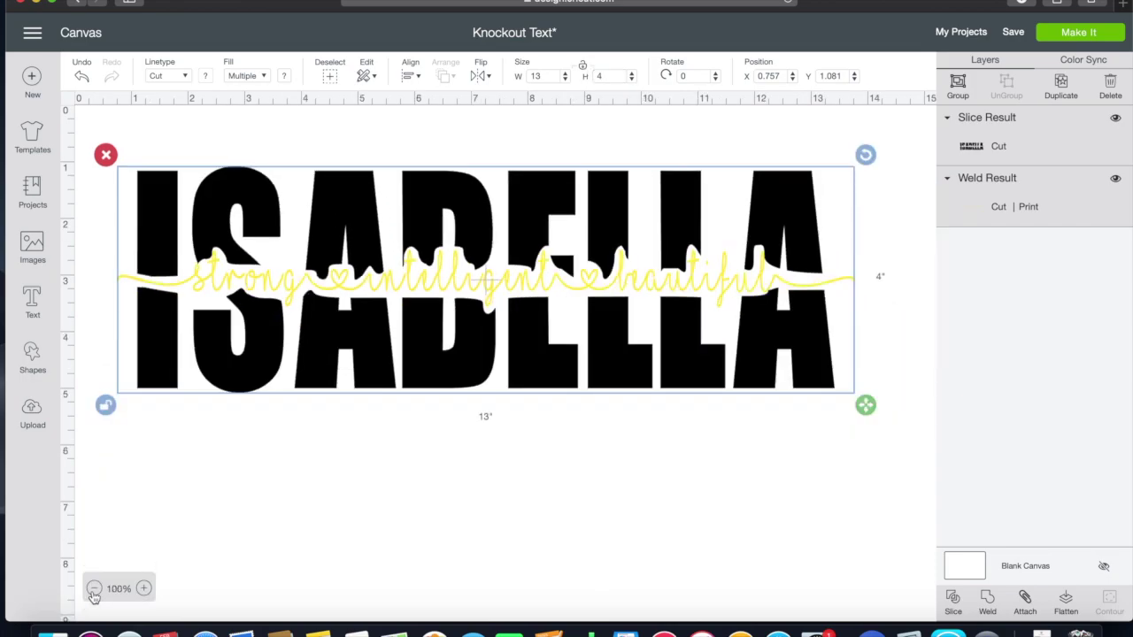
click(359, 537)
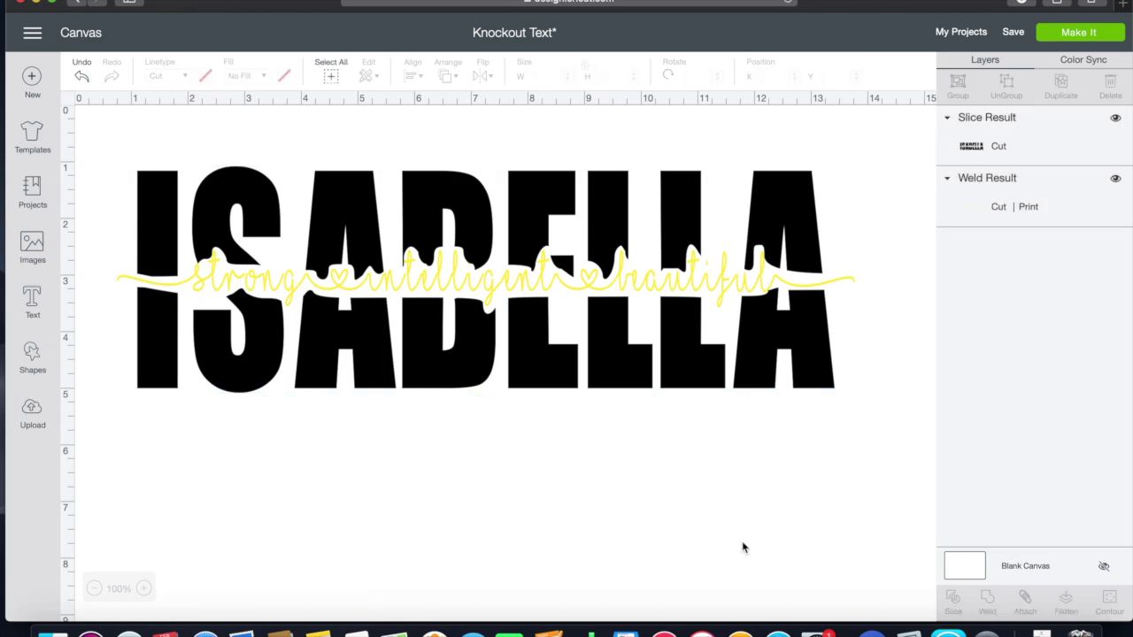
Change the blank canvas color to light gray
click(974, 574)
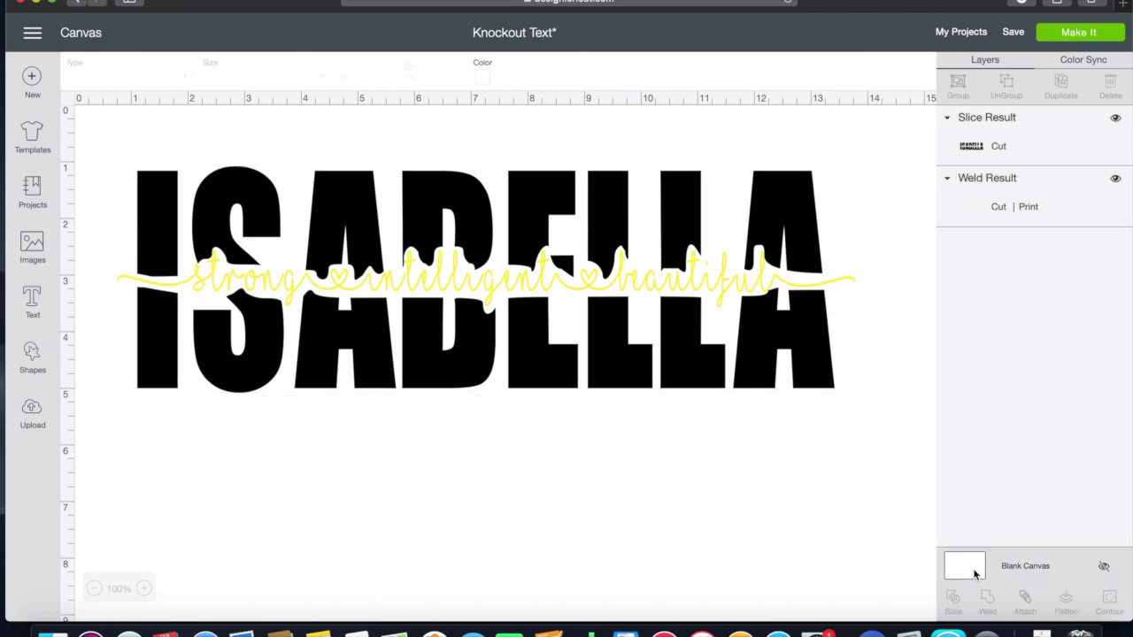
click(485, 82)
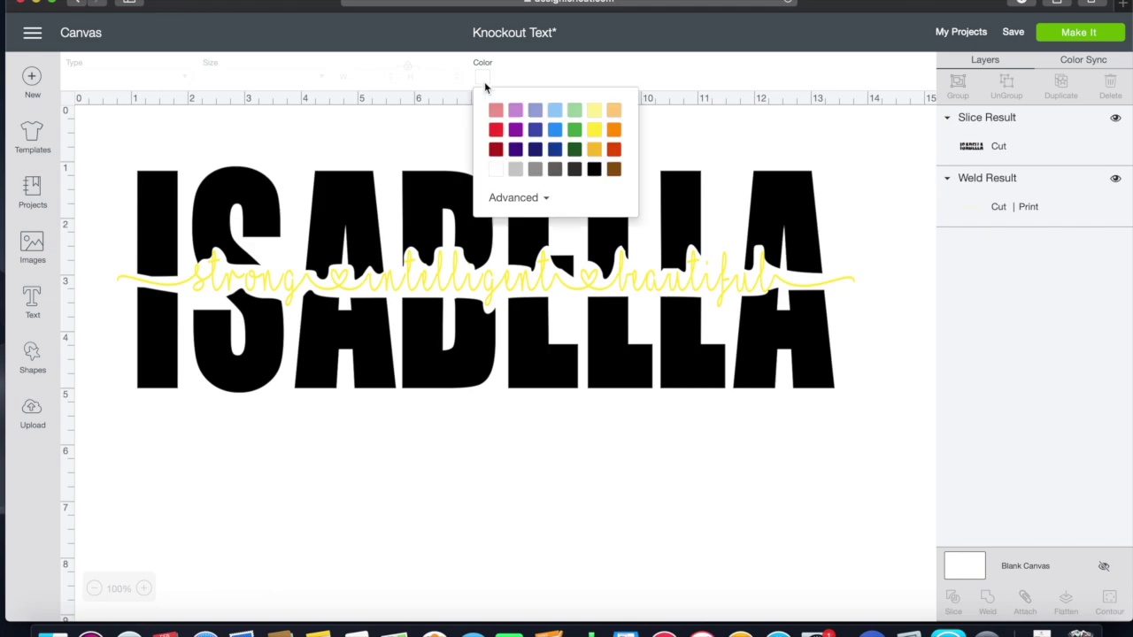
click(517, 171)
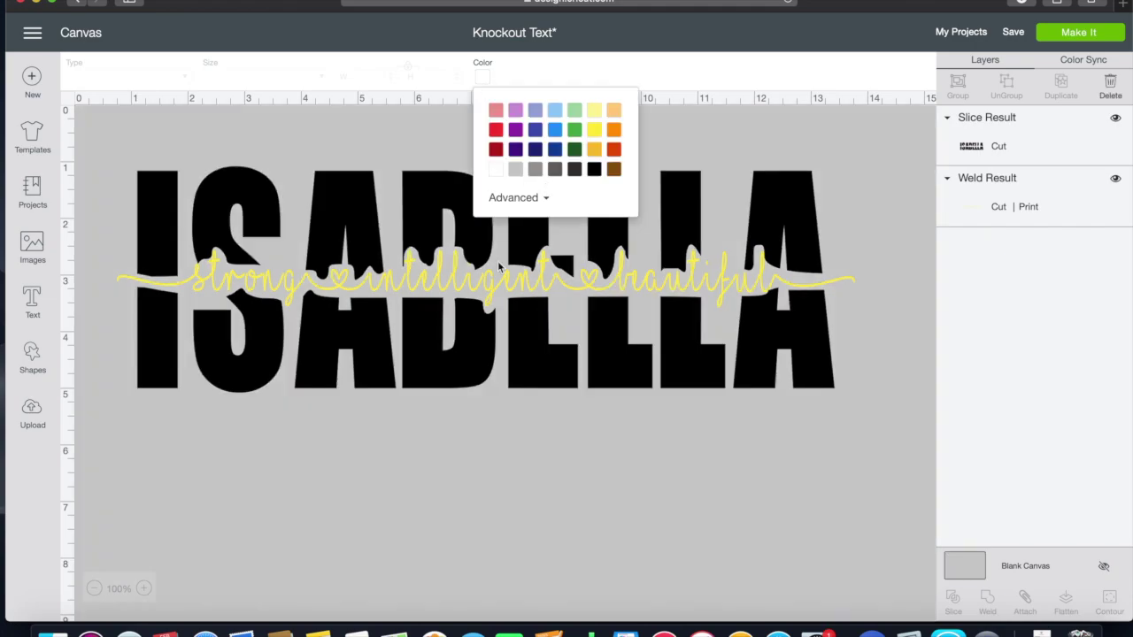
click(494, 512)
Recolor the large sliced name from black to the darker custom yellow #E8D312
click(441, 356)
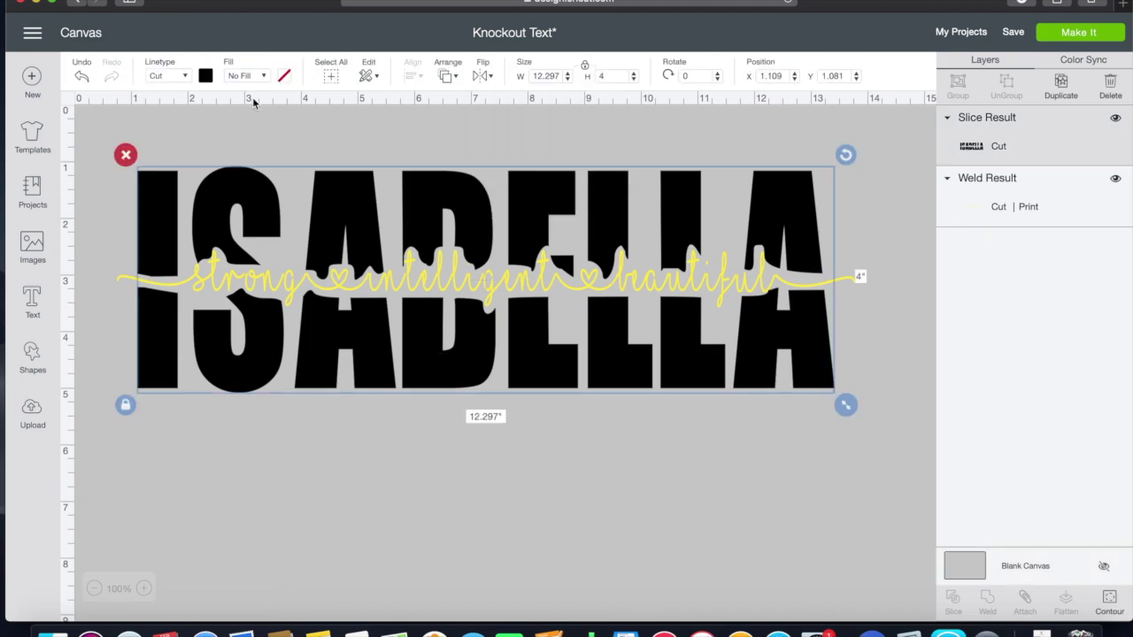
click(206, 75)
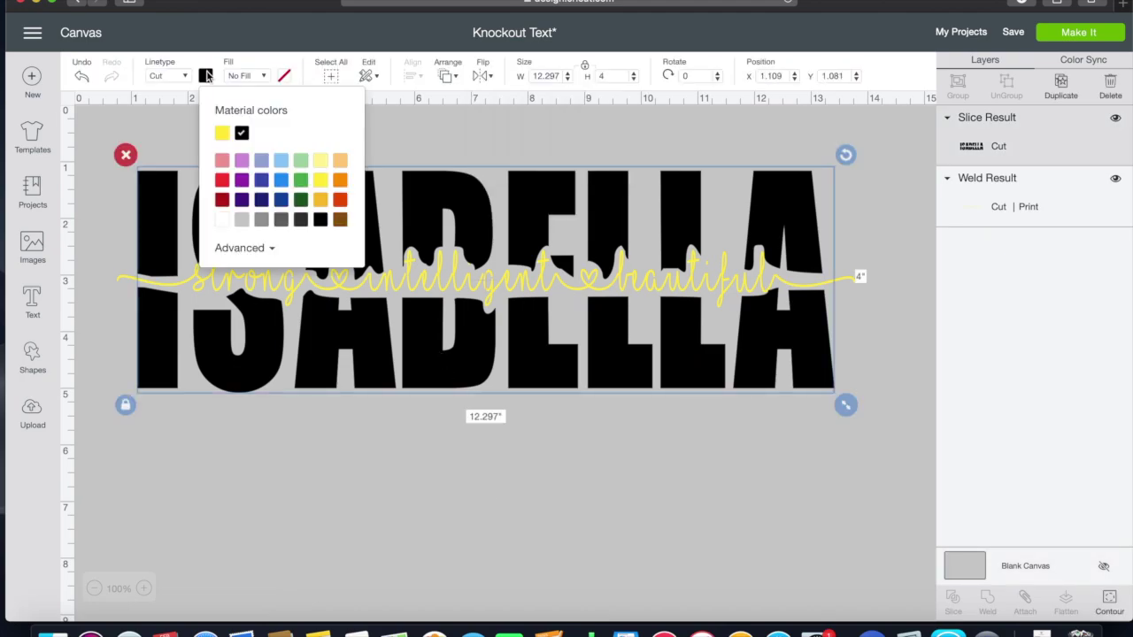
click(322, 182)
click(256, 250)
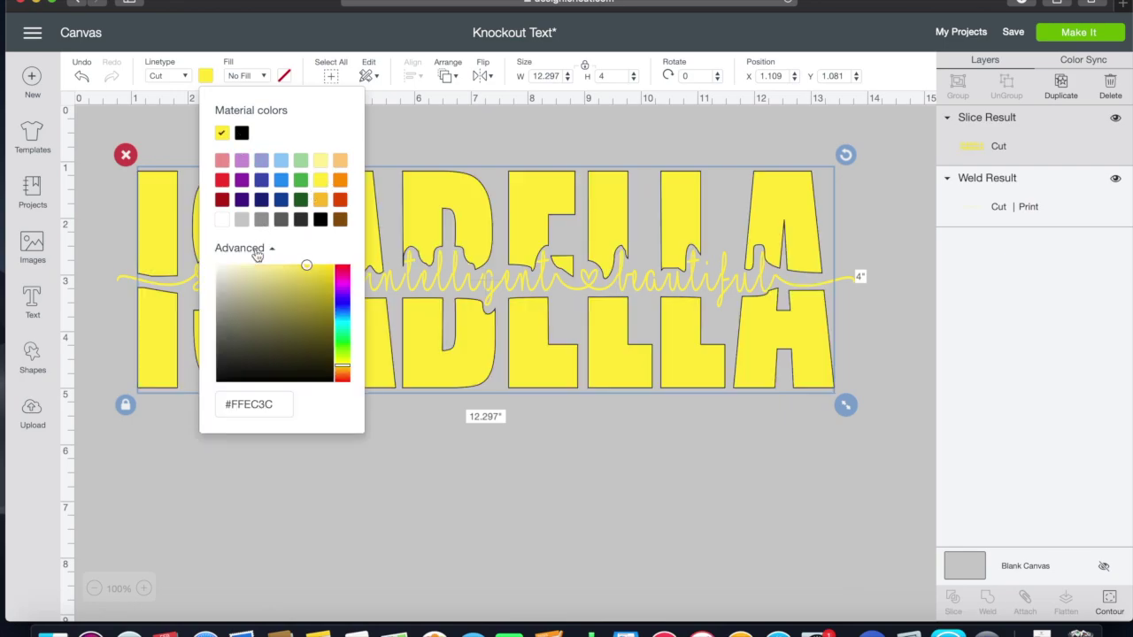
click(325, 276)
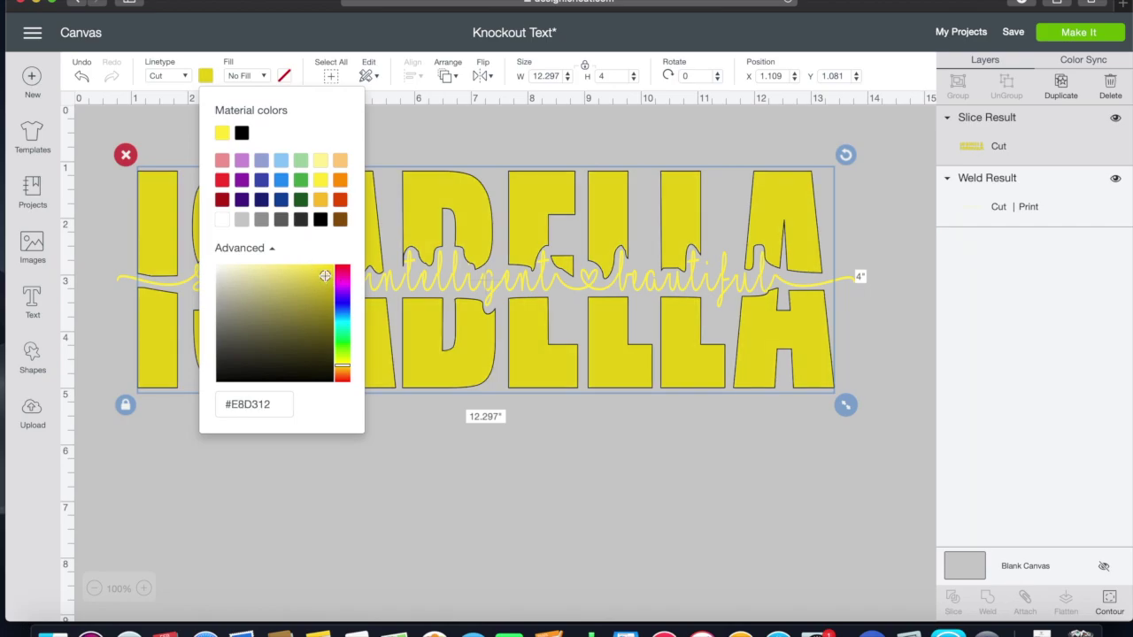
click(471, 471)
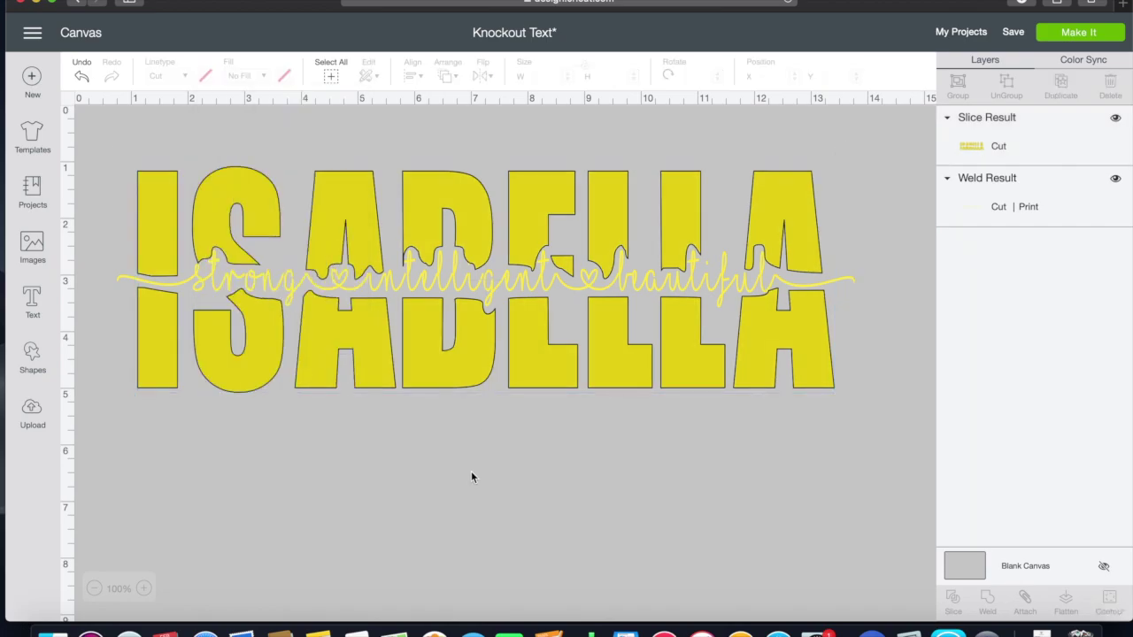
Recolor the script phrase white and change its fill from Print to No Fill
click(413, 292)
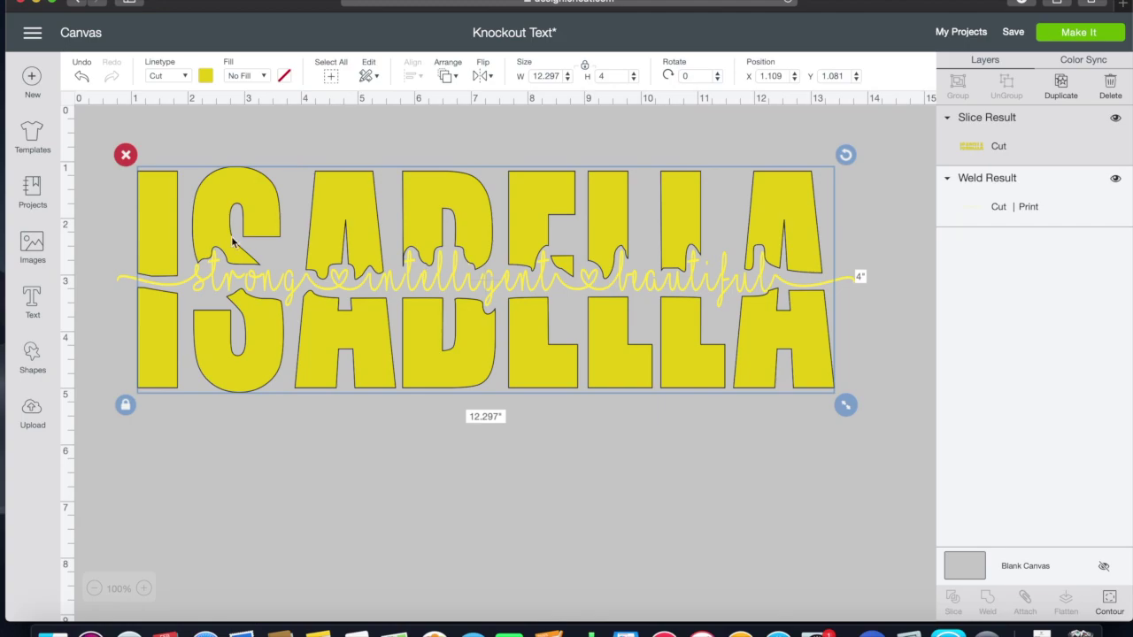
click(288, 451)
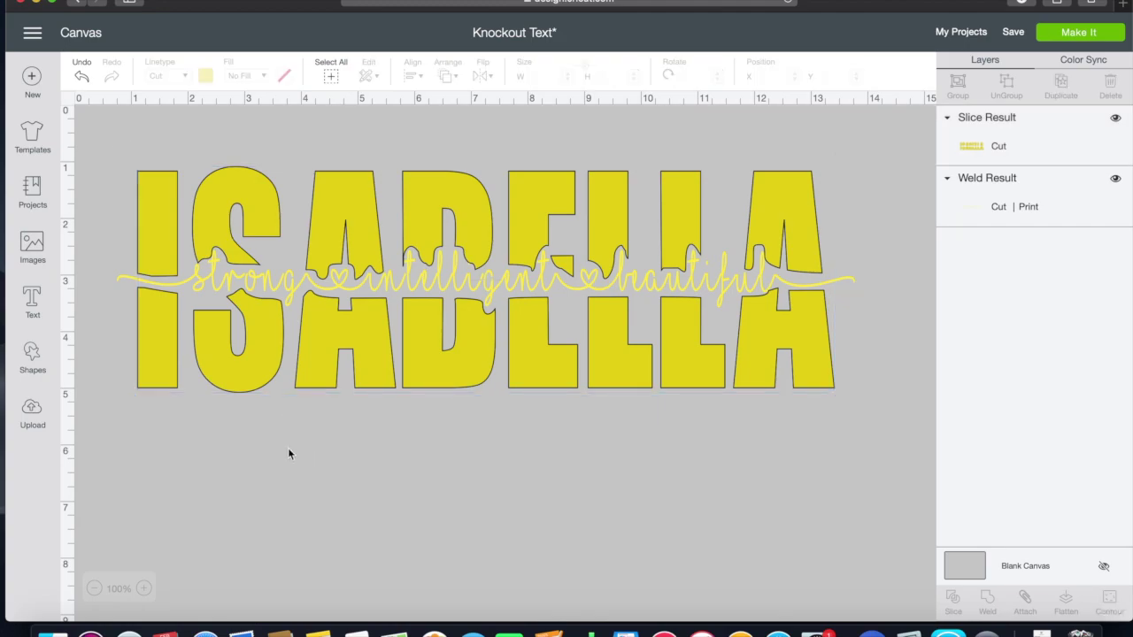
click(127, 281)
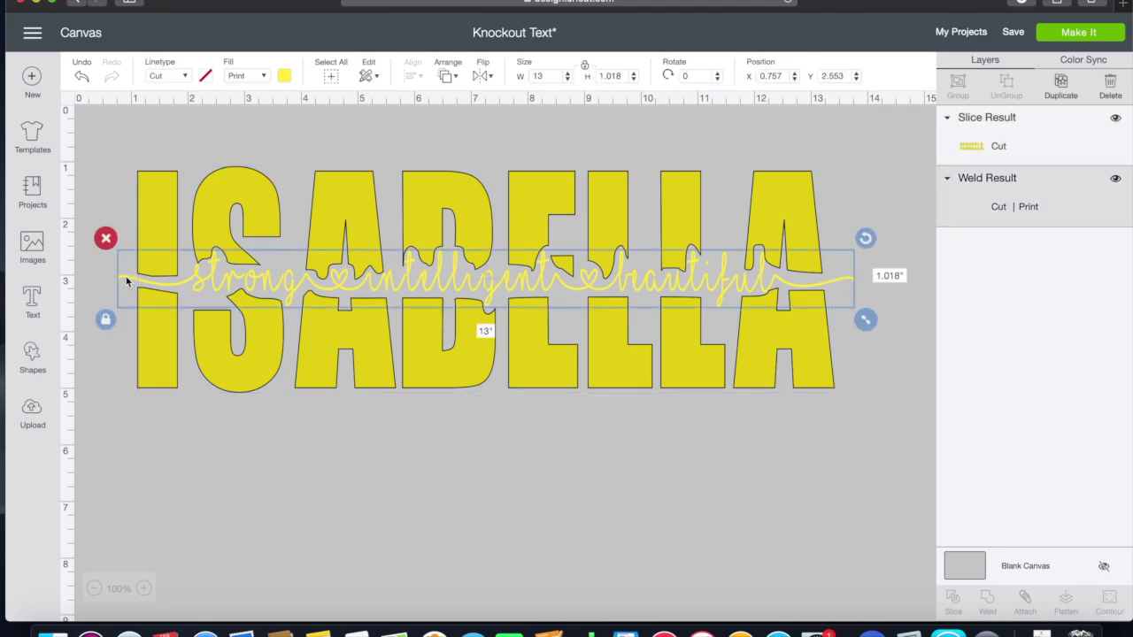
click(284, 76)
click(302, 253)
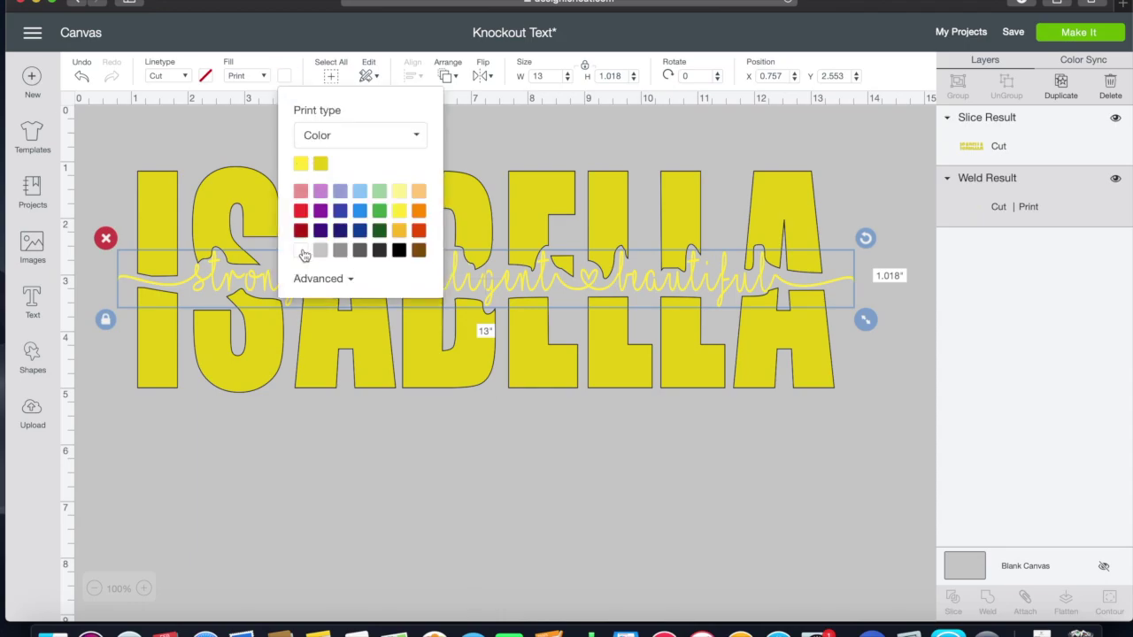
click(261, 77)
click(257, 95)
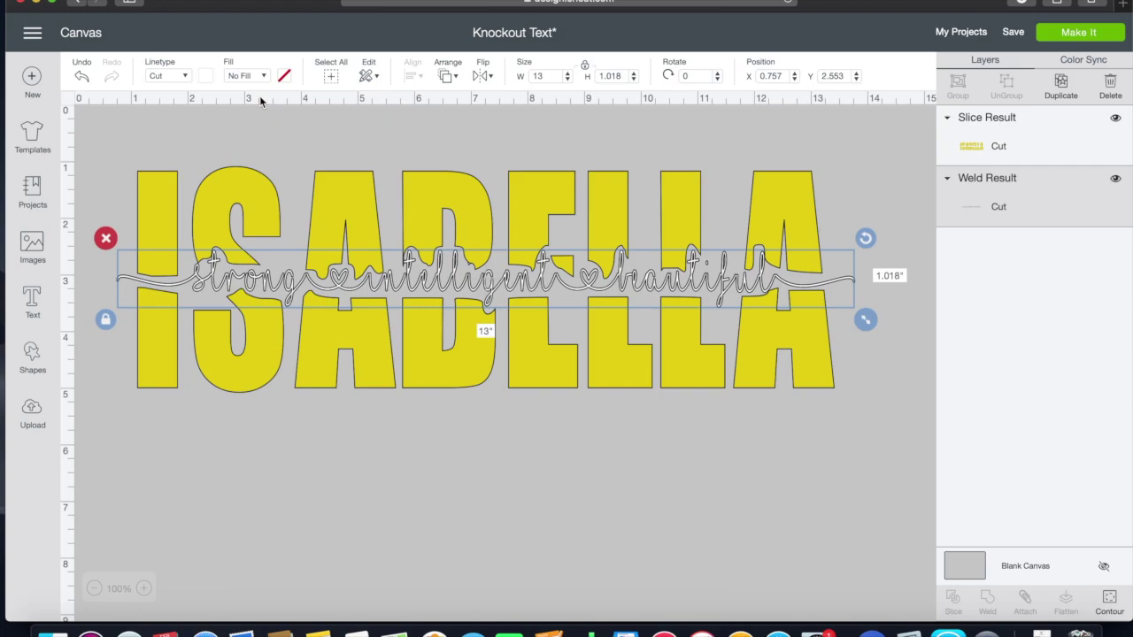
click(347, 485)
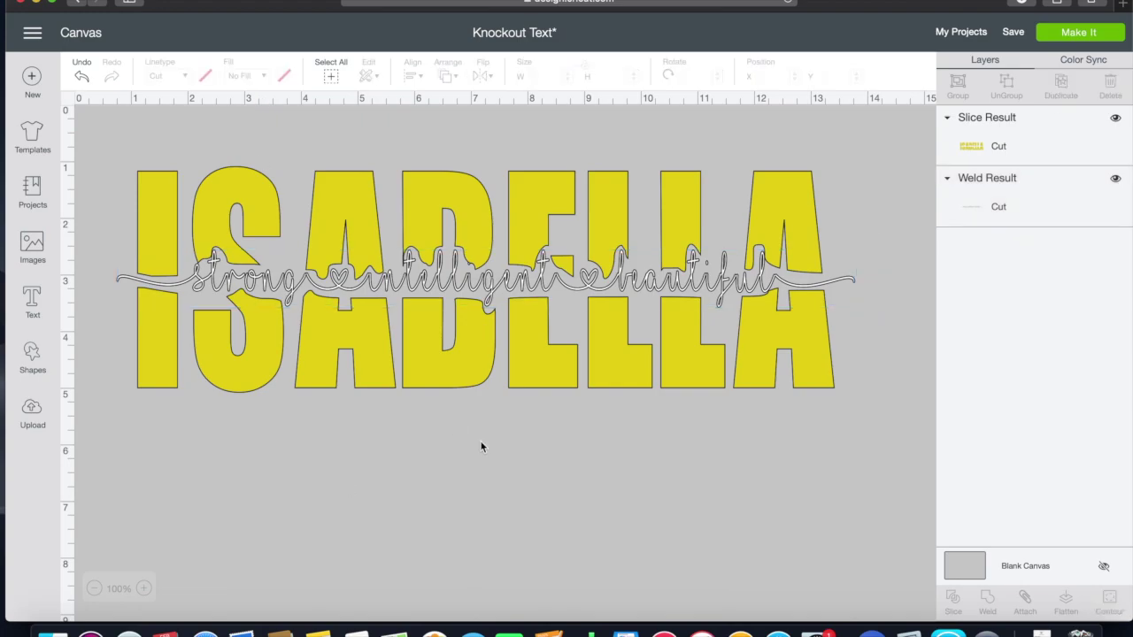